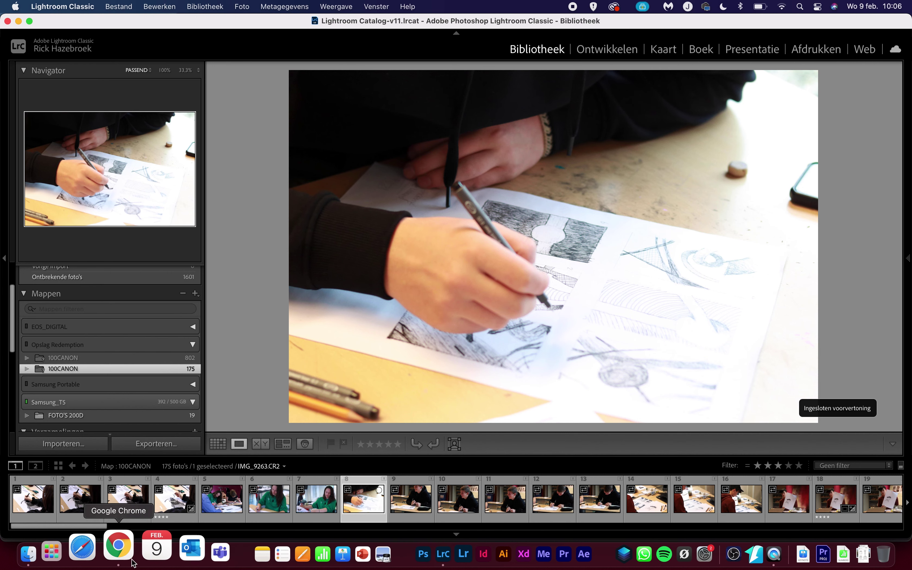
Switch from Lightroom Classic to Google Chrome to reach the RAW photo downloads
{"action": "left_click", "coordinate": [113, 548]}
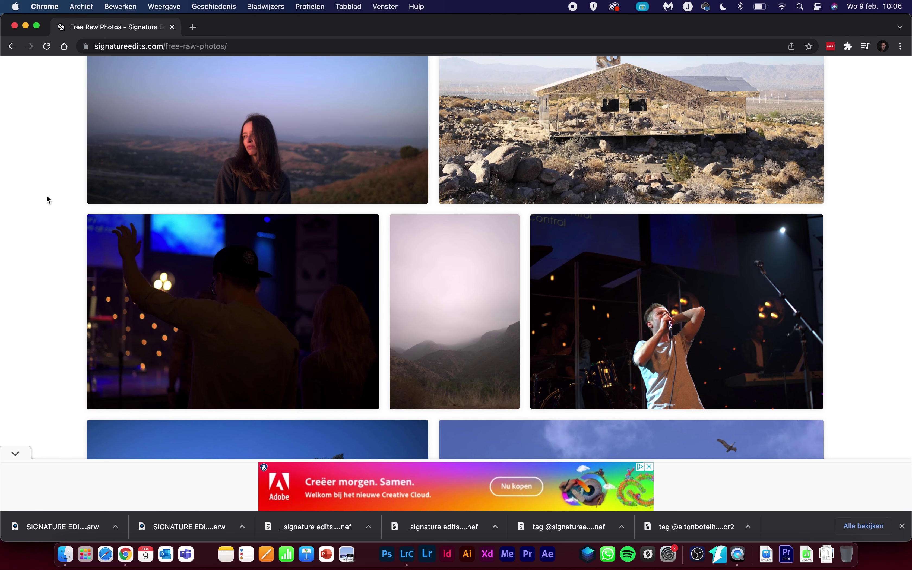
{"action": "mouse_move", "coordinate": [676, 312]}
{"action": "scroll", "coordinate": [592, 161], "scroll_direction": "up", "scroll_amount": 5}
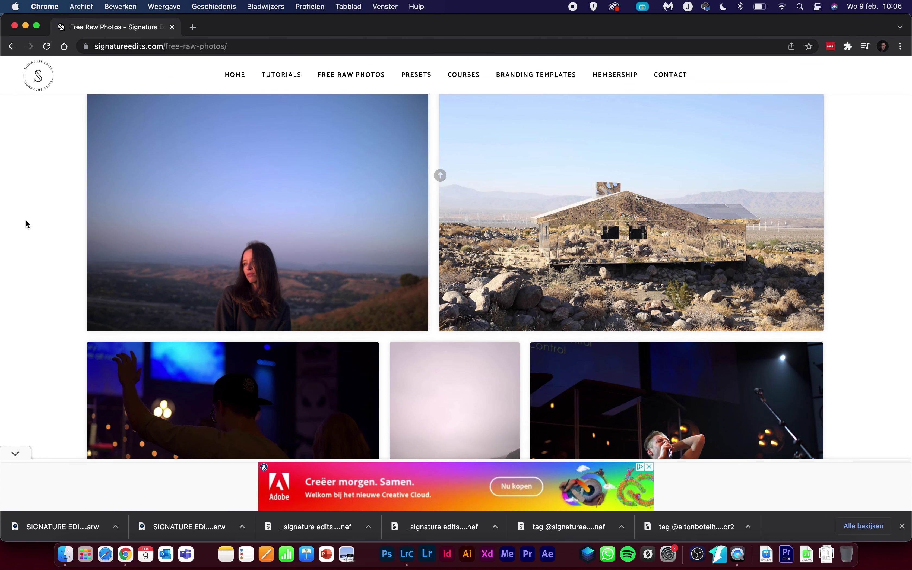
{"action": "left_click", "coordinate": [65, 555]}
Browse twice into Lightroom oefening/RAW in Finder to review its photos, returning to Lightroom
{"action": "left_click", "coordinate": [137, 68]}
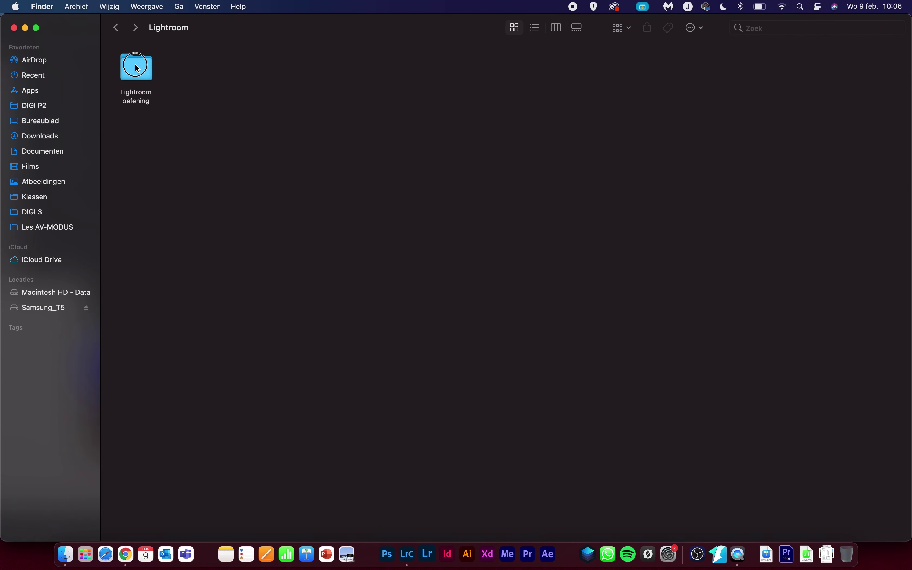
{"action": "double_click", "coordinate": [137, 68]}
{"action": "double_click", "coordinate": [139, 68]}
{"action": "left_click", "coordinate": [116, 27]}
{"action": "left_click", "coordinate": [145, 66]}
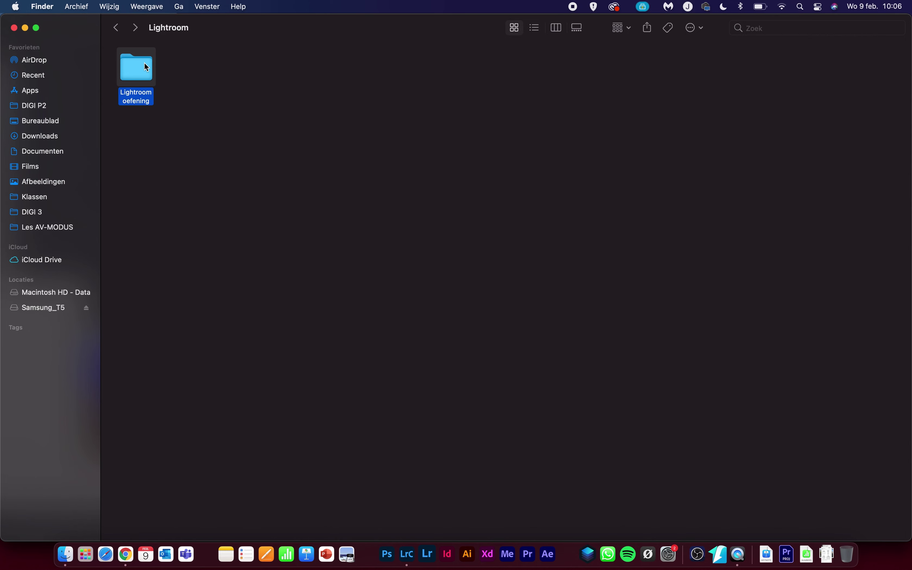
{"action": "double_click", "coordinate": [142, 70]}
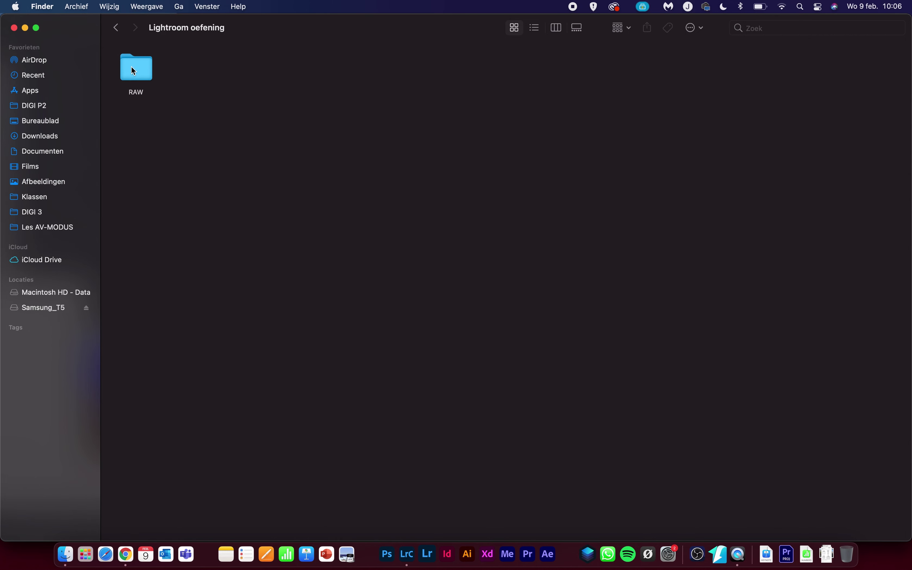
{"action": "left_click", "coordinate": [134, 70]}
{"action": "double_click", "coordinate": [128, 60]}
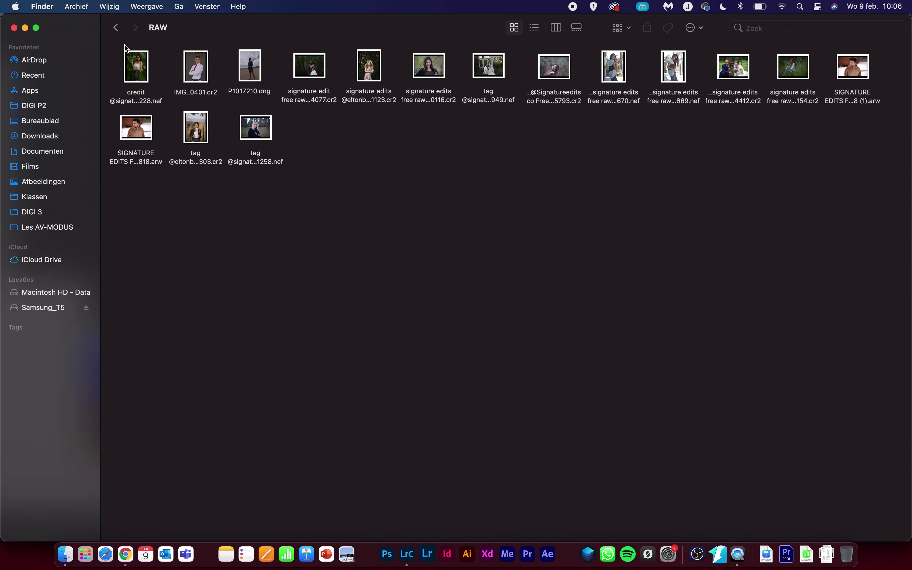
{"action": "left_click", "coordinate": [116, 27]}
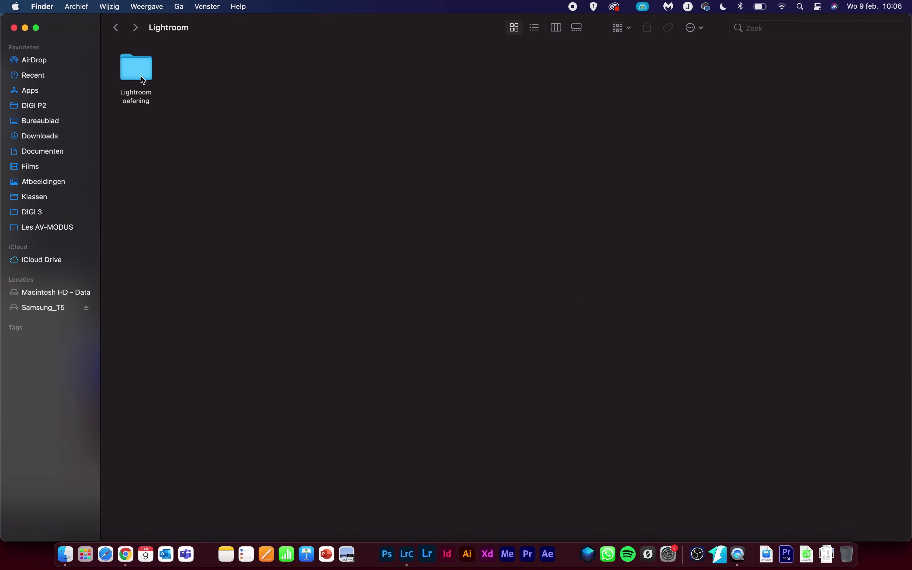
Open Lightroom oefening once more, go back, and return to Lightroom Classic
{"action": "left_click", "coordinate": [141, 77]}
{"action": "double_click", "coordinate": [141, 77]}
{"action": "left_click", "coordinate": [117, 30]}
{"action": "left_click", "coordinate": [409, 551]}
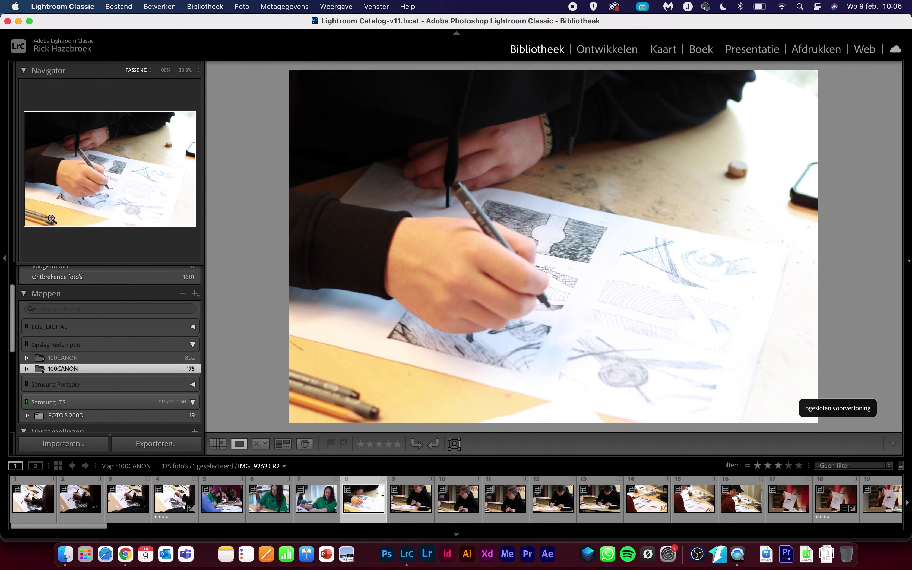
Choose to add an existing folder from the Folders panel's + menu
{"action": "left_click", "coordinate": [195, 294]}
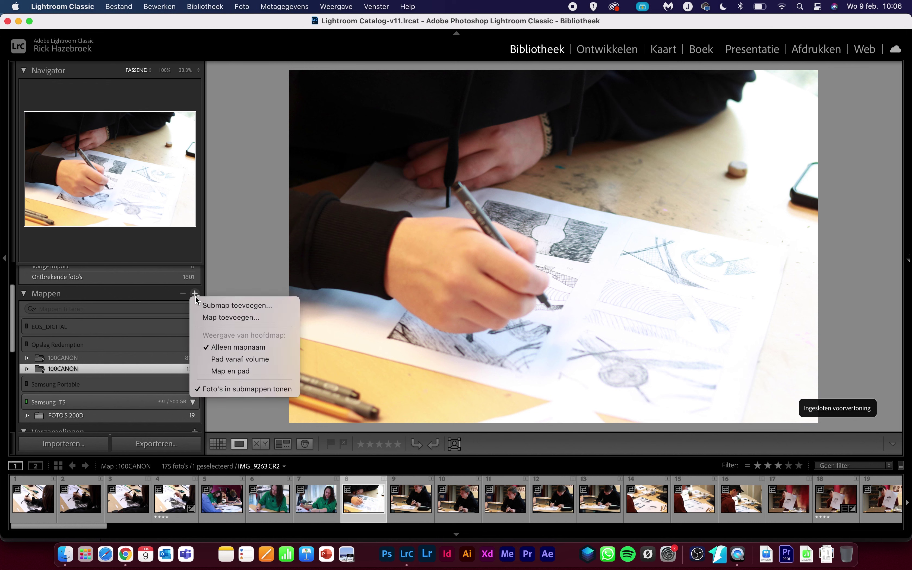
{"action": "left_click", "coordinate": [165, 299]}
{"action": "scroll", "coordinate": [181, 302], "scroll_direction": "up", "scroll_amount": 2}
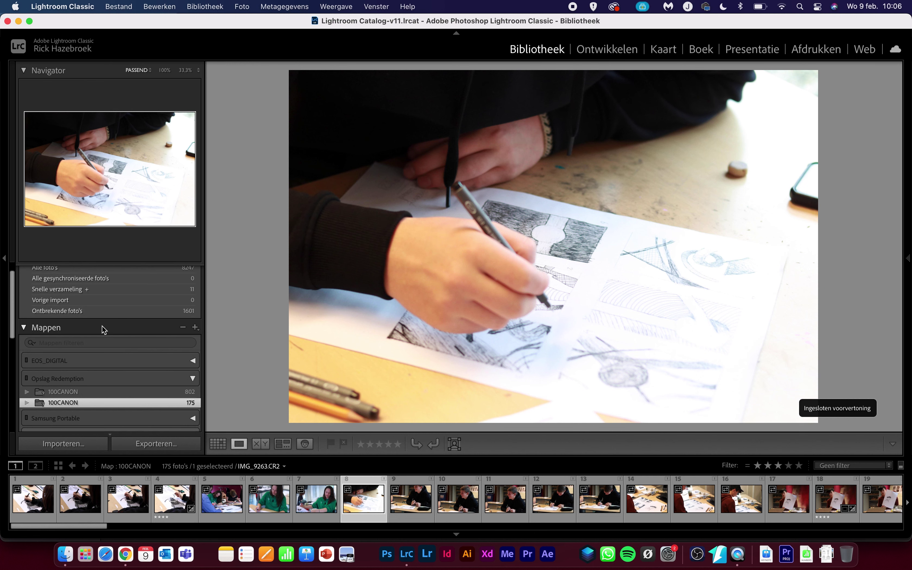
{"action": "left_click", "coordinate": [195, 327]}
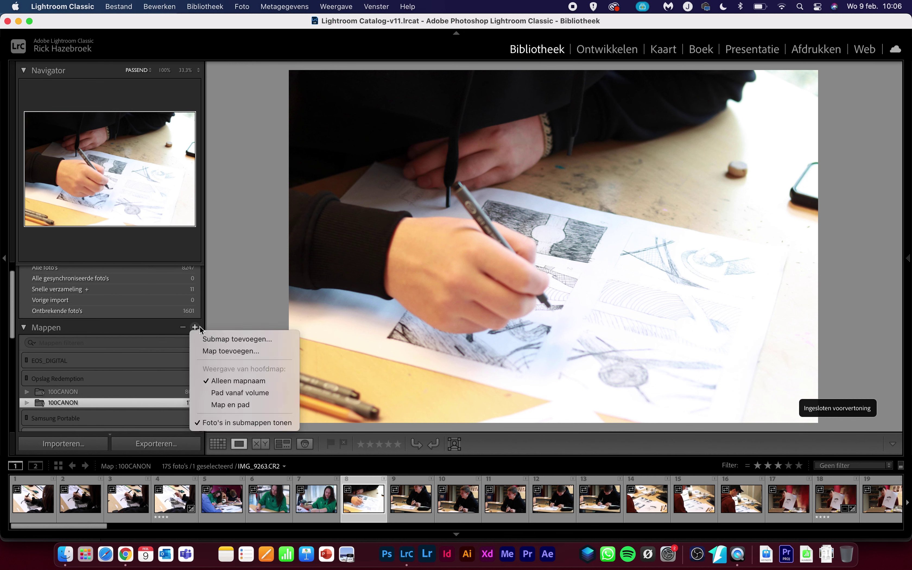
{"action": "left_click", "coordinate": [231, 351]}
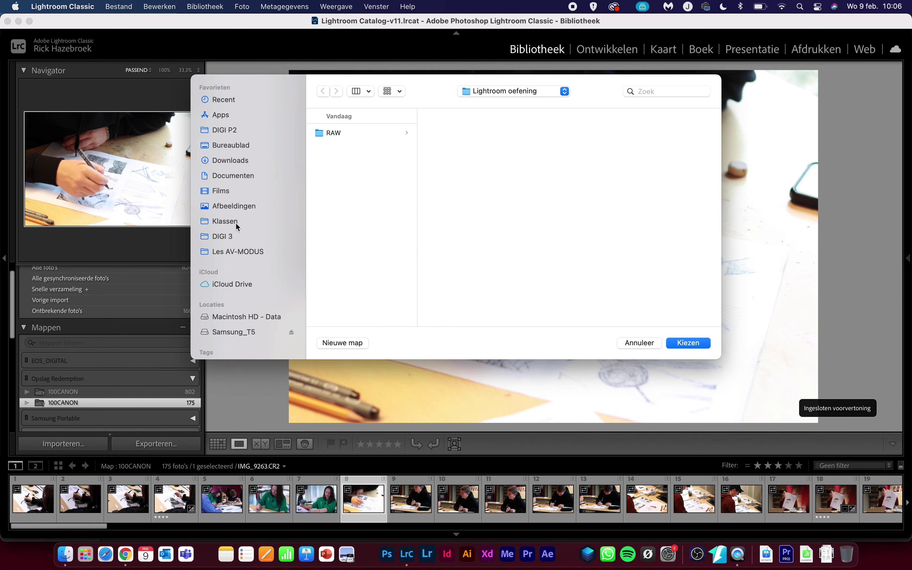
Pick DIGI 3 > Lightroom > Lightroom oefening, import its 16 photos, and hide the left panels
{"action": "left_click", "coordinate": [238, 237]}
{"action": "left_click", "coordinate": [346, 134]}
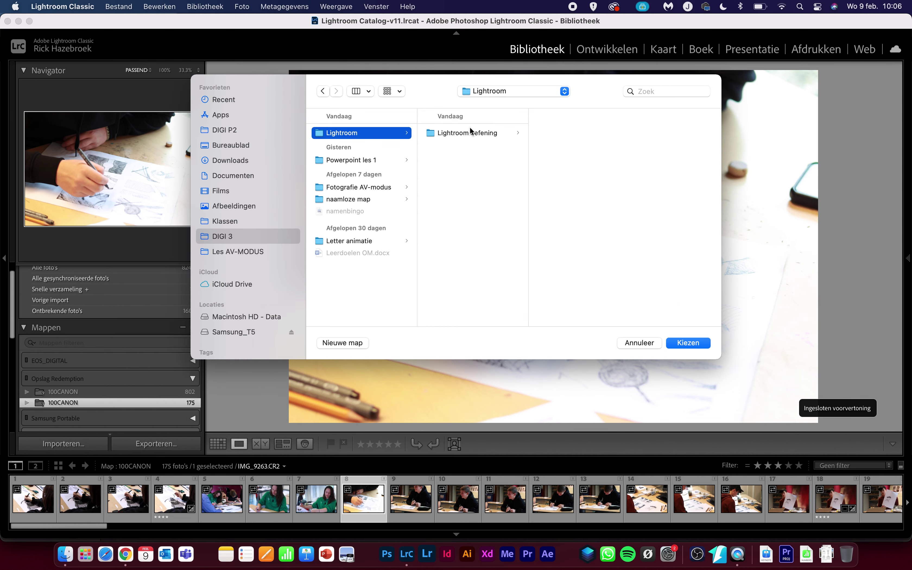
{"action": "left_click", "coordinate": [483, 135]}
{"action": "key", "text": "Return"}
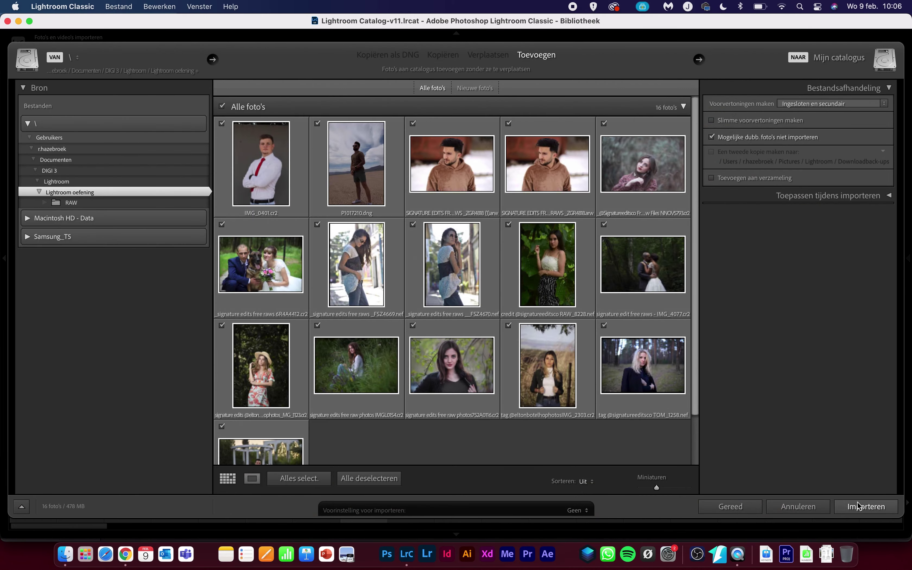
{"action": "left_click", "coordinate": [859, 506]}
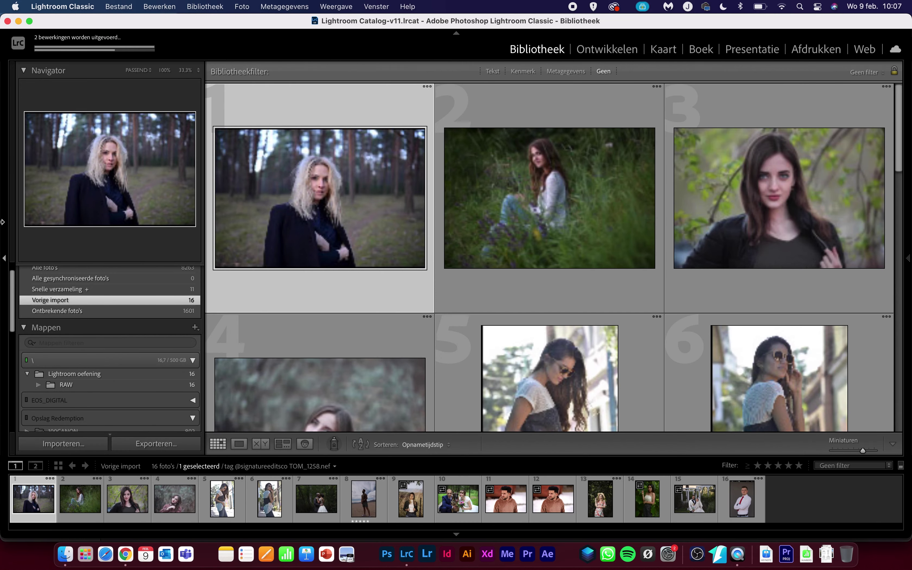
{"action": "left_click", "coordinate": [4, 238]}
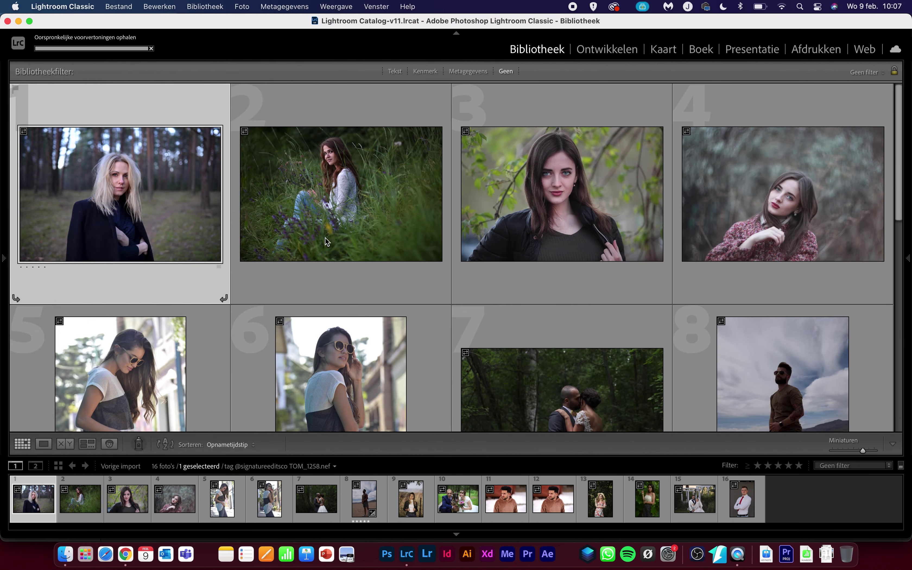
Scroll through the full-width grid of 16 photos and open TOM_1258.nef large
{"action": "scroll", "coordinate": [324, 238], "scroll_direction": "down", "scroll_amount": 2}
{"action": "scroll", "coordinate": [325, 237], "scroll_direction": "down", "scroll_amount": 8}
{"action": "scroll", "coordinate": [326, 242], "scroll_direction": "down", "scroll_amount": 2}
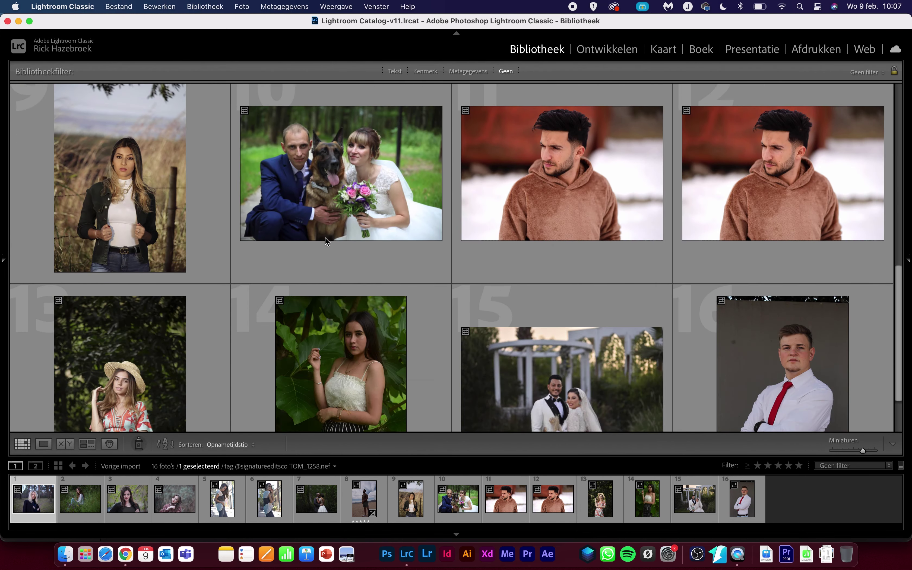
{"action": "scroll", "coordinate": [326, 242], "scroll_direction": "down", "scroll_amount": 2}
{"action": "scroll", "coordinate": [327, 242], "scroll_direction": "up", "scroll_amount": 6}
{"action": "scroll", "coordinate": [326, 242], "scroll_direction": "up", "scroll_amount": 2}
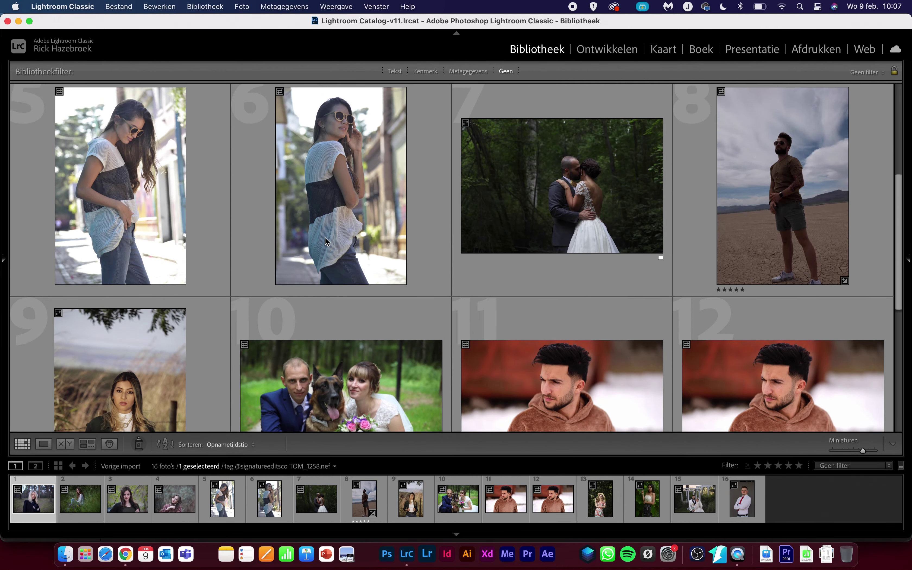
{"action": "scroll", "coordinate": [326, 241], "scroll_direction": "up", "scroll_amount": 3}
{"action": "scroll", "coordinate": [326, 241], "scroll_direction": "up", "scroll_amount": 1}
{"action": "mouse_move", "coordinate": [340, 194]}
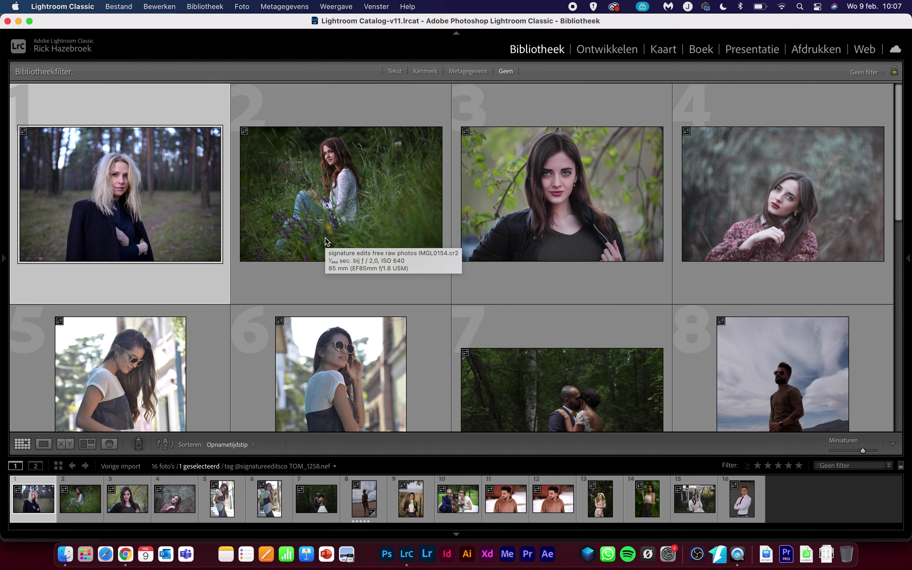
{"action": "scroll", "coordinate": [325, 238], "scroll_direction": "down", "scroll_amount": 2}
{"action": "scroll", "coordinate": [325, 238], "scroll_direction": "down", "scroll_amount": 3}
{"action": "scroll", "coordinate": [325, 237], "scroll_direction": "down", "scroll_amount": 2}
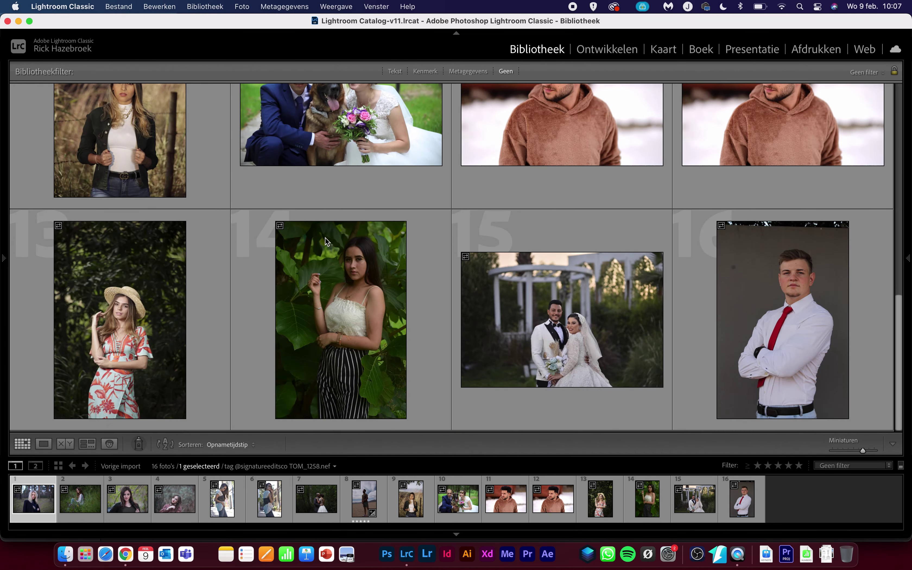
{"action": "scroll", "coordinate": [325, 238], "scroll_direction": "up", "scroll_amount": 3}
{"action": "scroll", "coordinate": [325, 238], "scroll_direction": "up", "scroll_amount": 4}
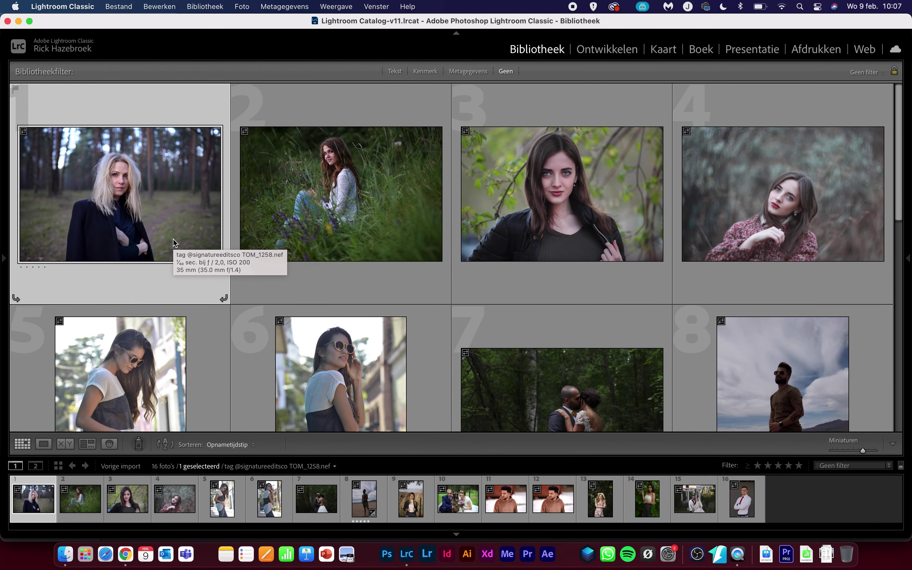
{"action": "double_click", "coordinate": [173, 239]}
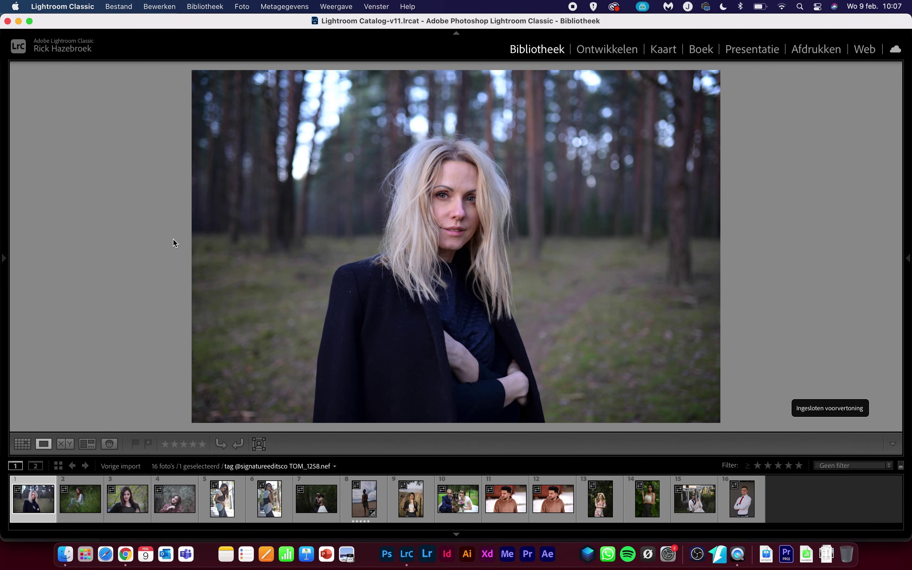
Step through the imported photos in Loupe view, flipping between photos 5 and 6
{"action": "key", "text": "Right"}
{"action": "key", "text": "Right"}
{"action": "key", "text": "Right"}
{"action": "key", "text": "Right"}
{"action": "key", "text": "Right"}
{"action": "key", "text": "Right"}
{"action": "key", "text": "Right"}
{"action": "key", "text": "Right"}
{"action": "key", "text": "Right"}
{"action": "key", "text": "Right"}
{"action": "key", "text": "Right"}
{"action": "key", "text": "Right"}
{"action": "key", "text": "Left"}
{"action": "key", "text": "Left"}
{"action": "key", "text": "Left"}
{"action": "key", "text": "Left"}
{"action": "key", "text": "Left"}
{"action": "key", "text": "Left"}
{"action": "key", "text": "Left"}
{"action": "key", "text": "Left"}
{"action": "key", "text": "Left"}
{"action": "key", "text": "Left"}
{"action": "key", "text": "Left"}
{"action": "key", "text": "Left"}
{"action": "key", "text": "Right"}
{"action": "key", "text": "Right"}
{"action": "key", "text": "Right"}
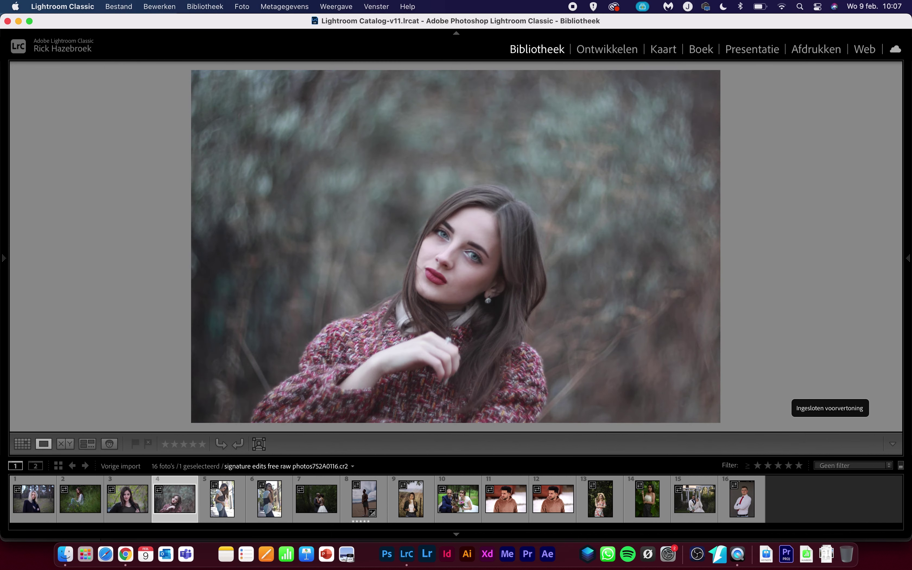
{"action": "key", "text": "Right"}
{"action": "key", "text": "Right"}
{"action": "key", "text": "Left"}
{"action": "key", "text": "Right"}
{"action": "key", "text": "Left"}
{"action": "key", "text": "Right"}
{"action": "key", "text": "Left"}
{"action": "key", "text": "Right"}
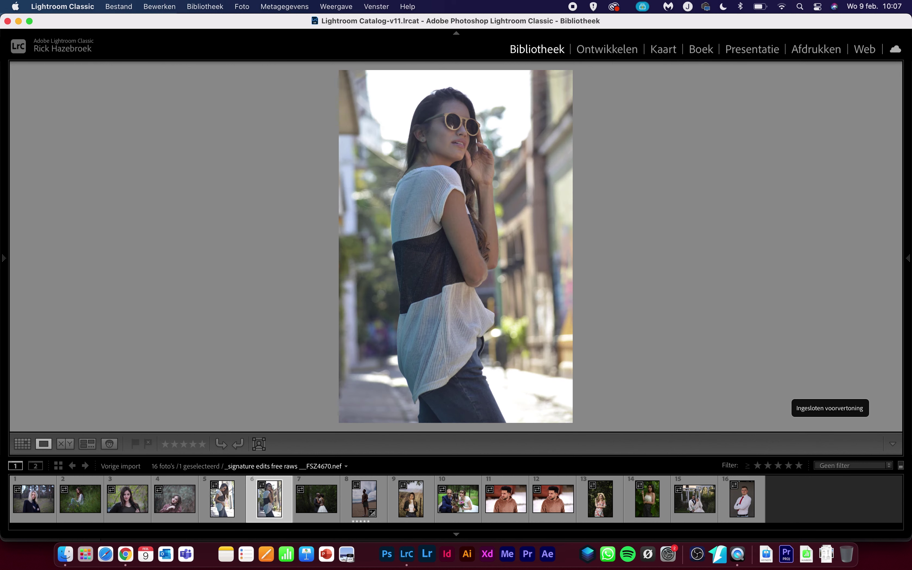
{"action": "key", "text": "Left"}
{"action": "key", "text": "Right"}
Compare photos 5, 6 and 7 repeatedly, ending back on photo 5
{"action": "key", "text": "Right"}
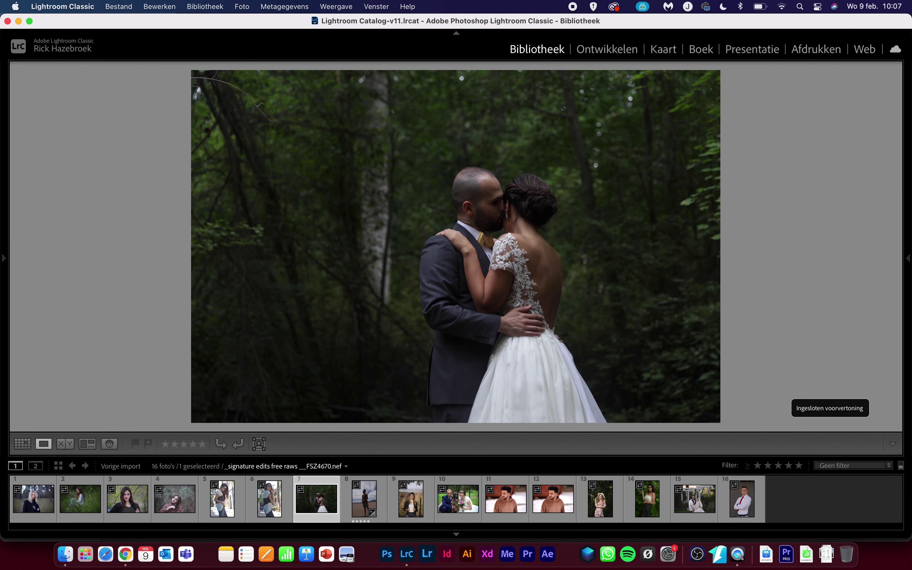
{"action": "key", "text": "Left"}
{"action": "key", "text": "Left"}
{"action": "key", "text": "Right"}
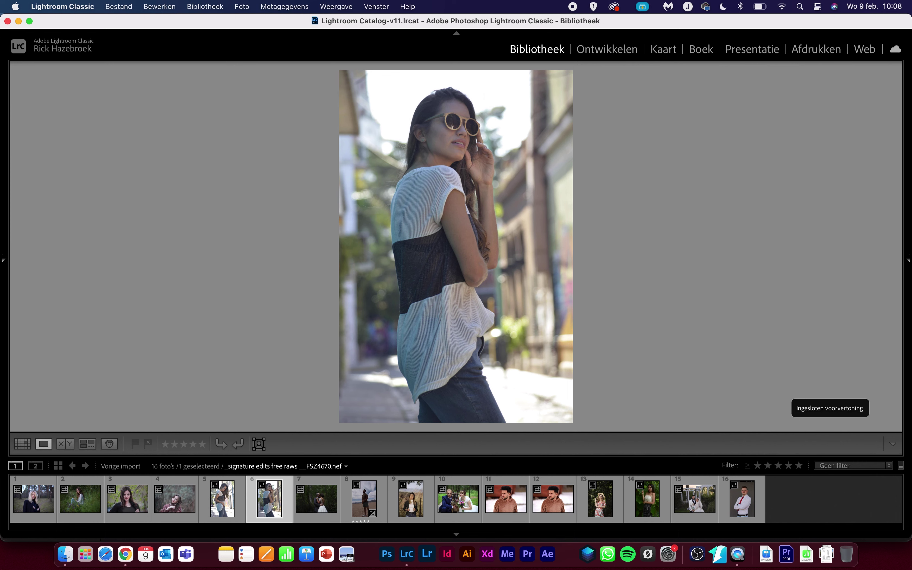
{"action": "key", "text": "Left"}
{"action": "key", "text": "Right"}
{"action": "key", "text": "Right"}
{"action": "key", "text": "Left"}
{"action": "key", "text": "Left"}
{"action": "key", "text": "Right"}
{"action": "key", "text": "Left"}
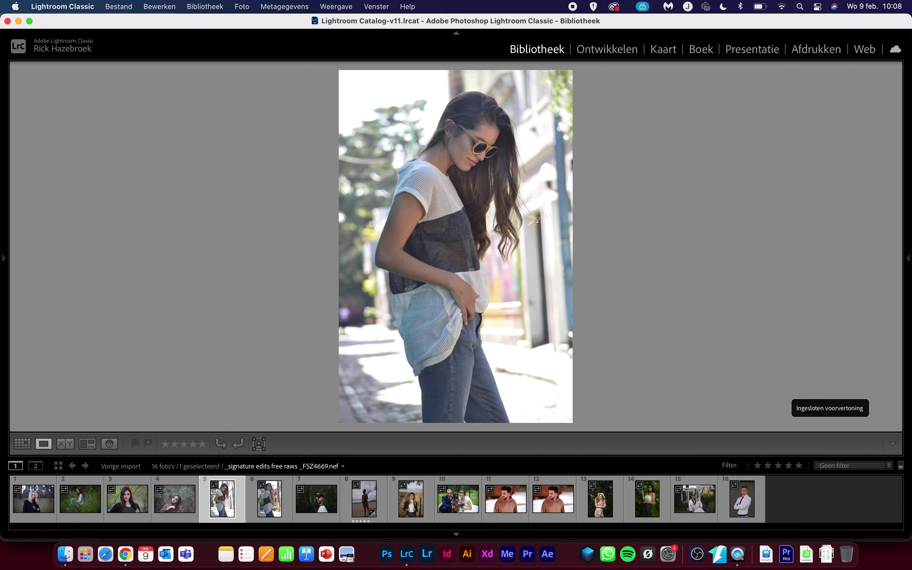
{"action": "key", "text": "Right"}
{"action": "key", "text": "Left"}
{"action": "key", "text": "Right"}
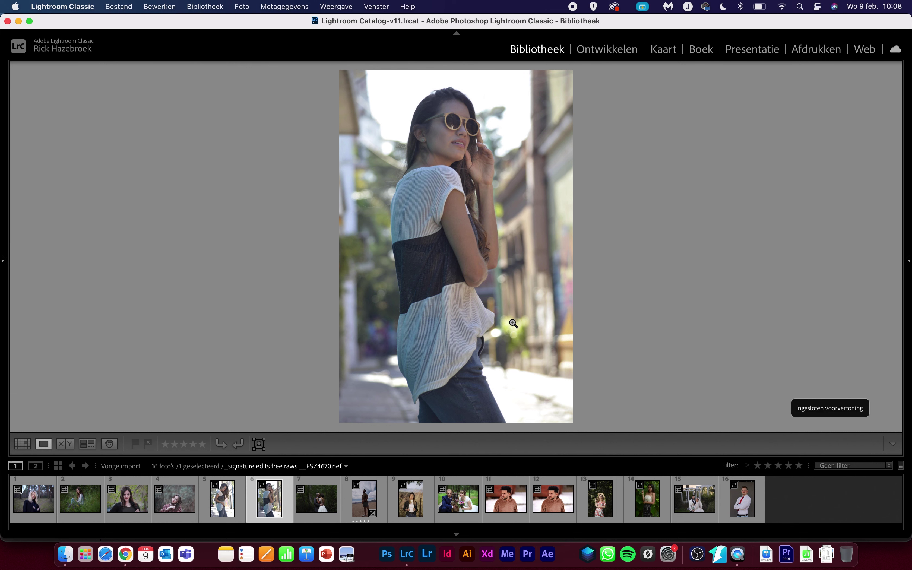
{"action": "key", "text": "Left"}
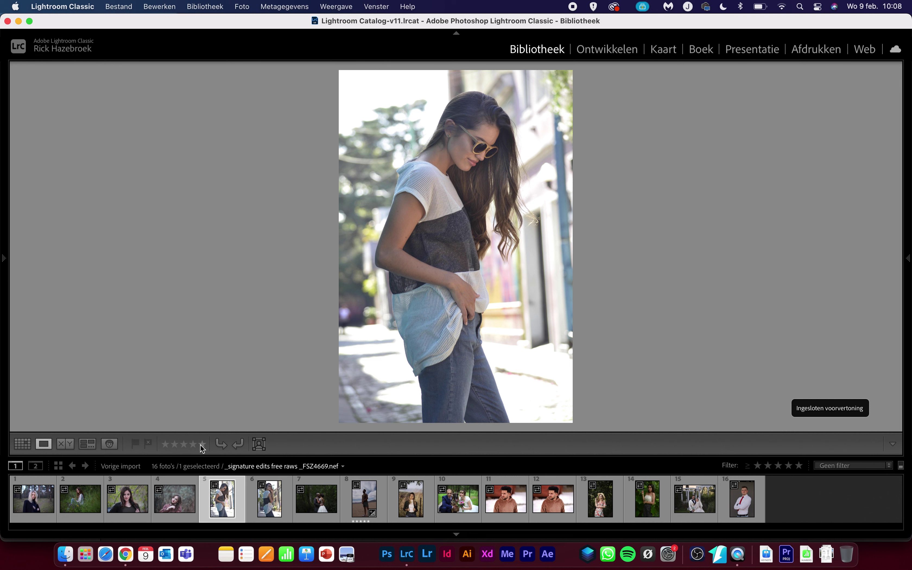
Rate photo 5 three stars and photo 4 two stars
{"action": "left_click", "coordinate": [184, 444]}
{"action": "left_click", "coordinate": [193, 445]}
{"action": "left_click", "coordinate": [184, 445]}
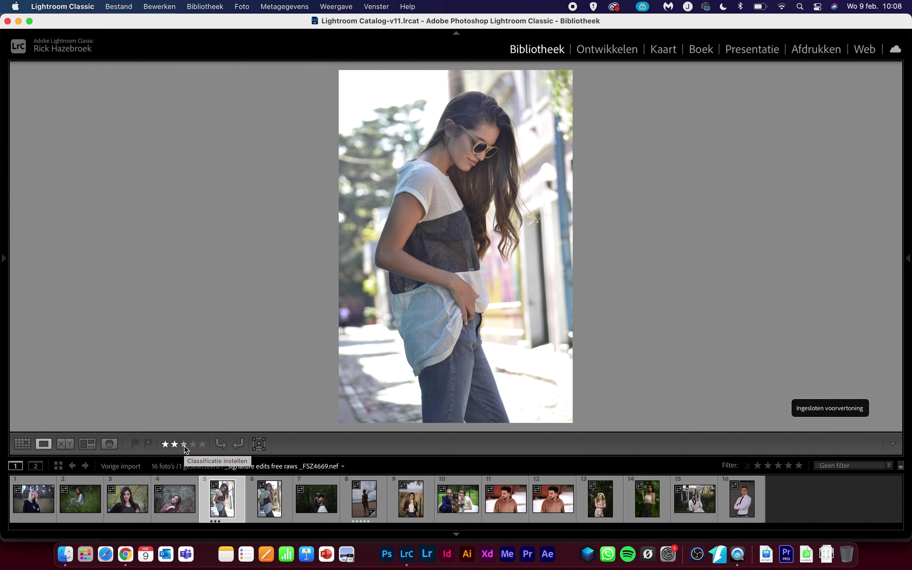
{"action": "left_click", "coordinate": [178, 500]}
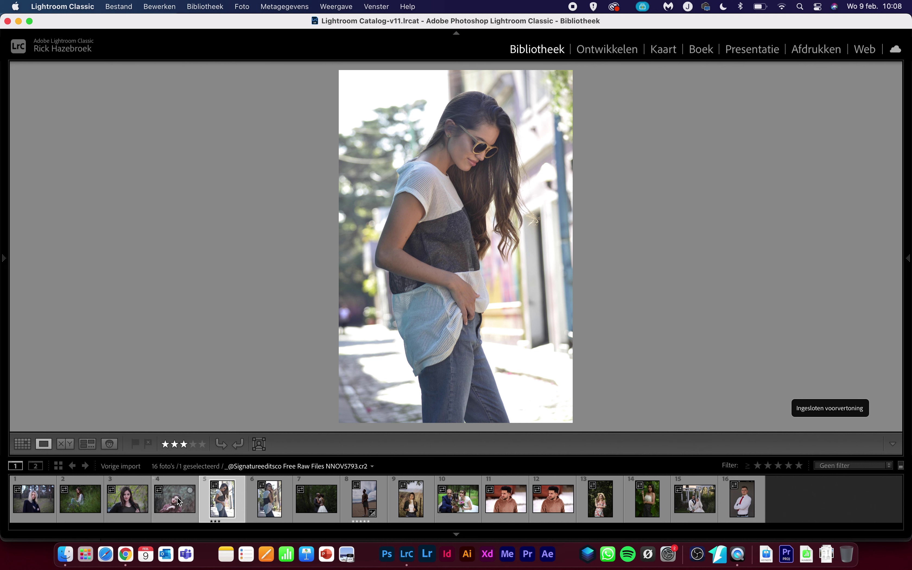
{"action": "left_click", "coordinate": [176, 443]}
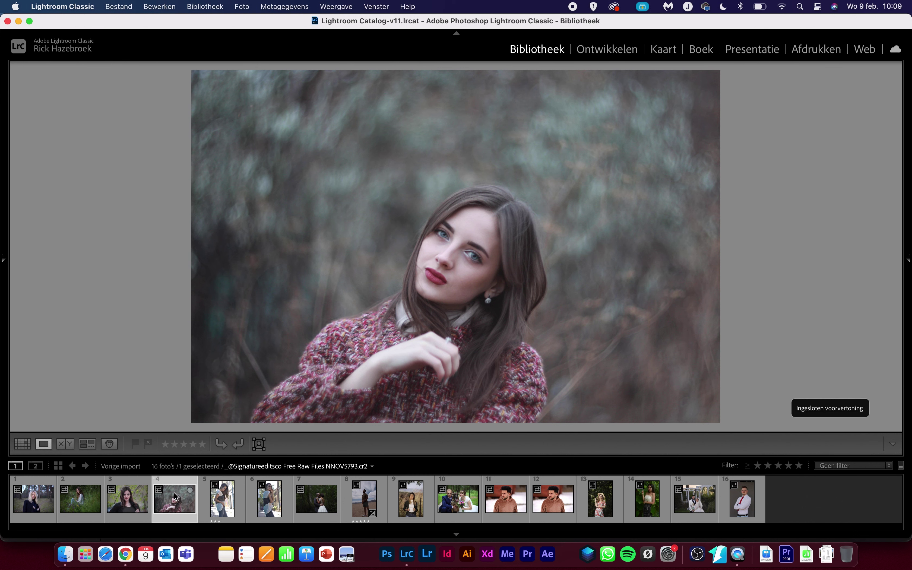
{"action": "key", "text": "2"}
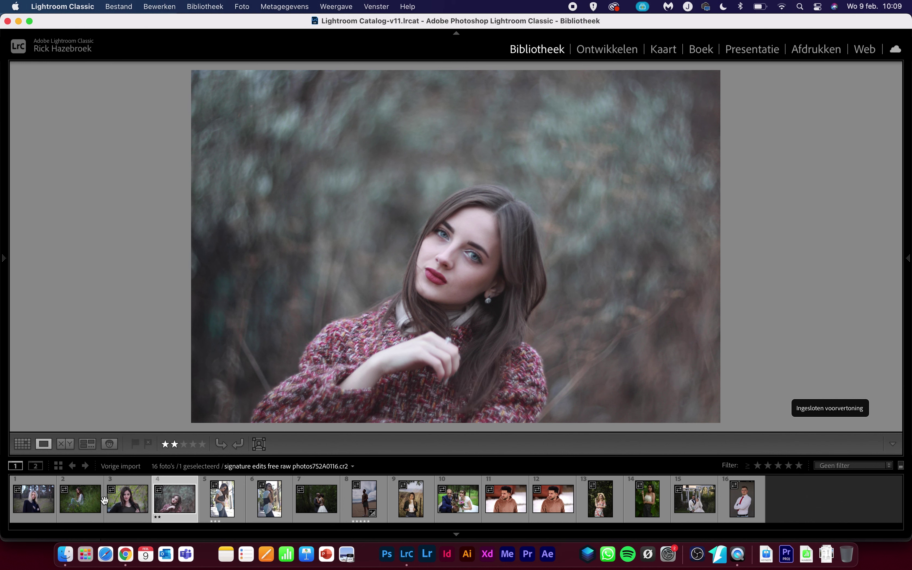
Rate photo 1 one star and photo 7, the forest wedding couple, five stars
{"action": "left_click", "coordinate": [91, 500]}
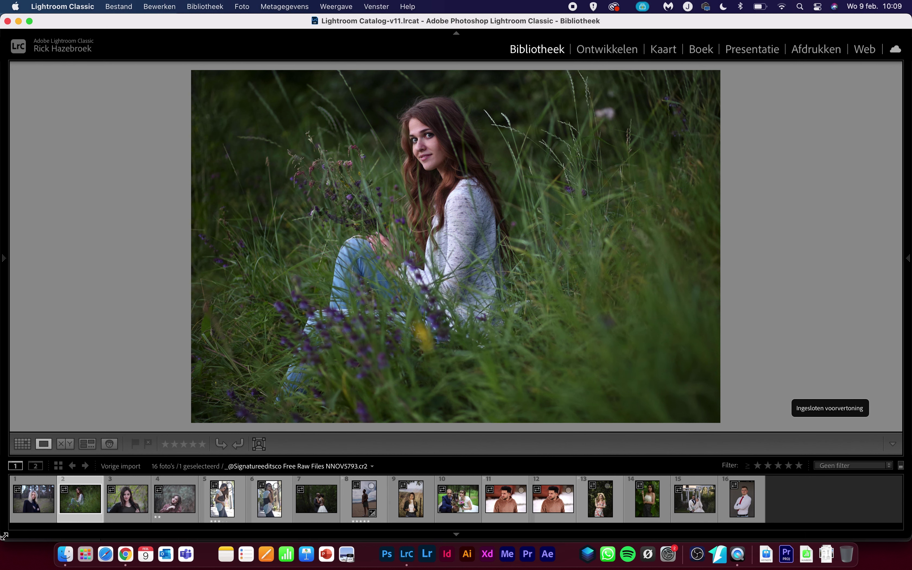
{"action": "left_click", "coordinate": [22, 512]}
{"action": "key", "text": "1"}
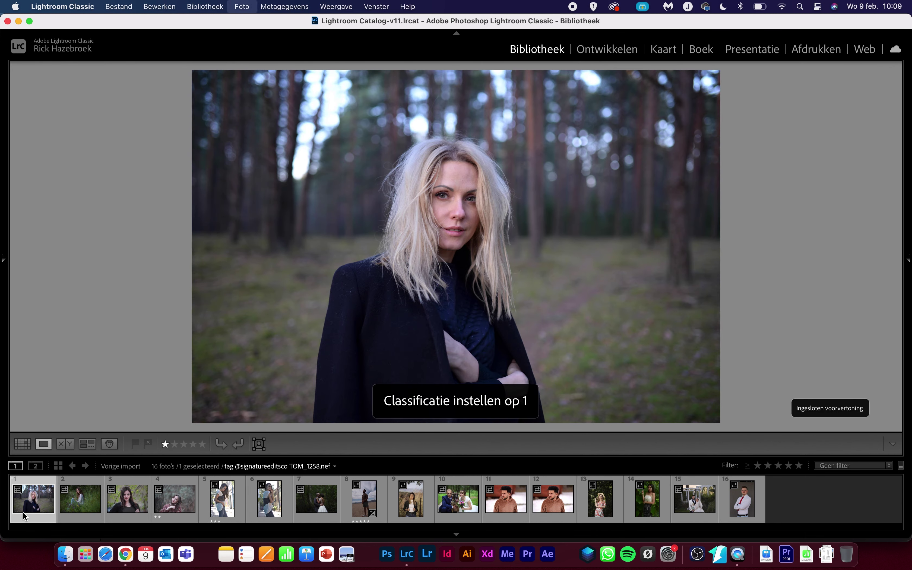
{"action": "left_click", "coordinate": [86, 508]}
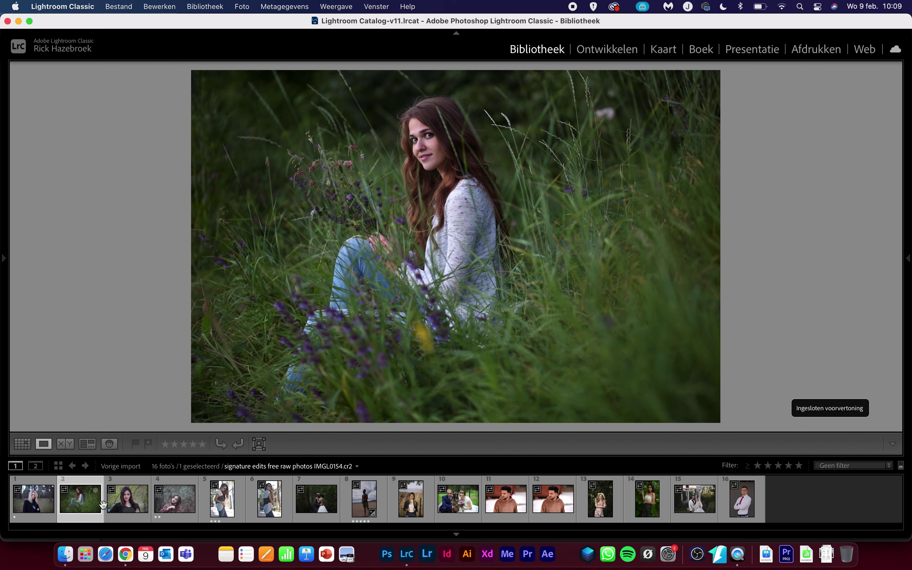
{"action": "left_click", "coordinate": [695, 500]}
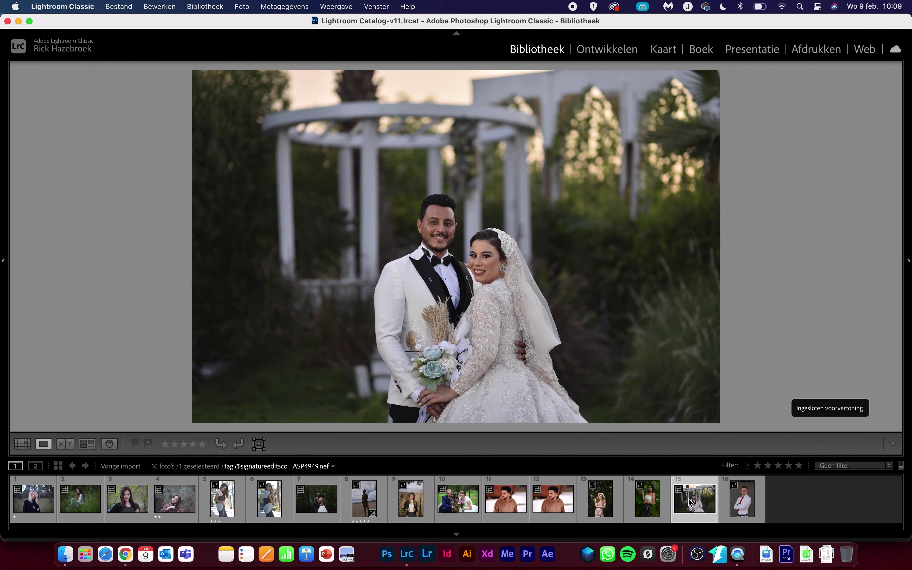
{"action": "left_click", "coordinate": [312, 505]}
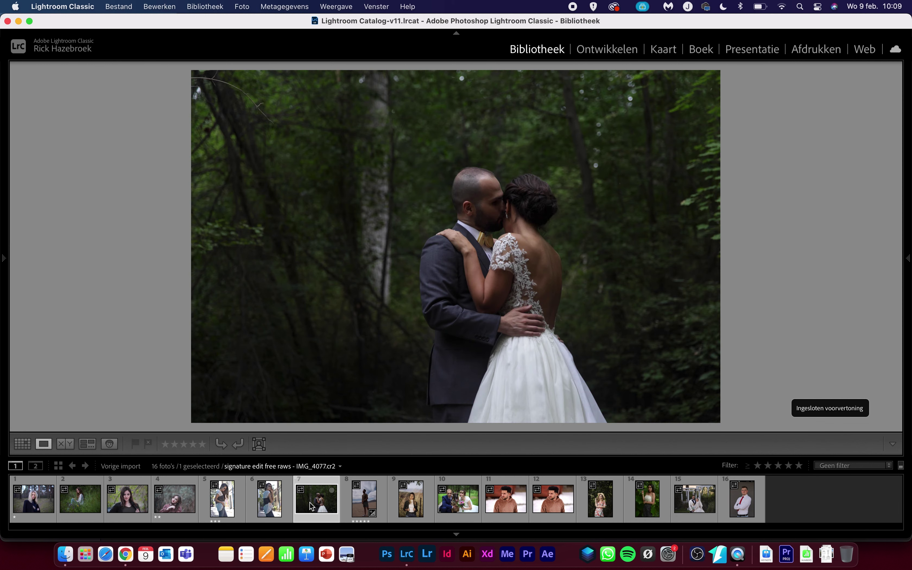
{"action": "key", "text": "5"}
{"action": "mouse_move", "coordinate": [317, 499]}
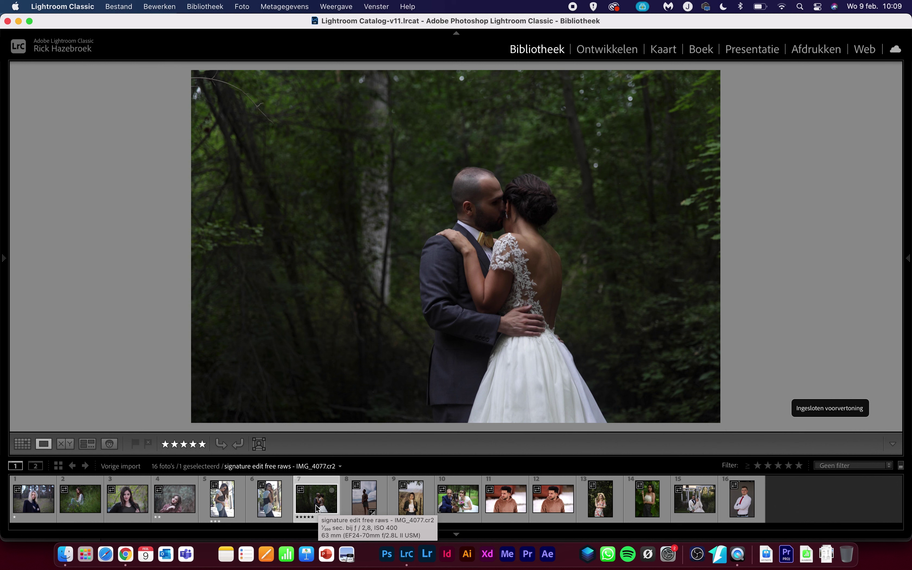
Rate photos 2 and 3 three stars
{"action": "left_click", "coordinate": [127, 498]}
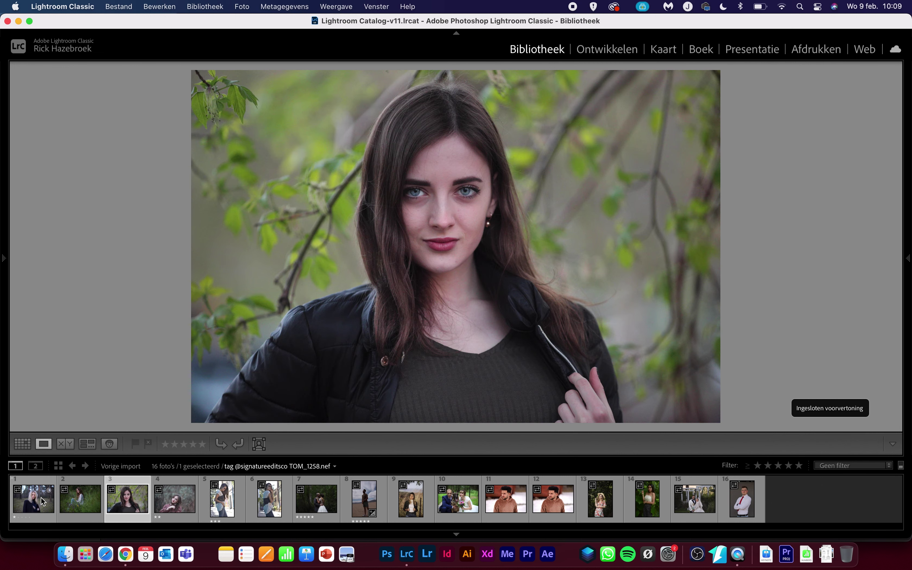
{"action": "left_click", "coordinate": [42, 500]}
{"action": "key", "text": "Right"}
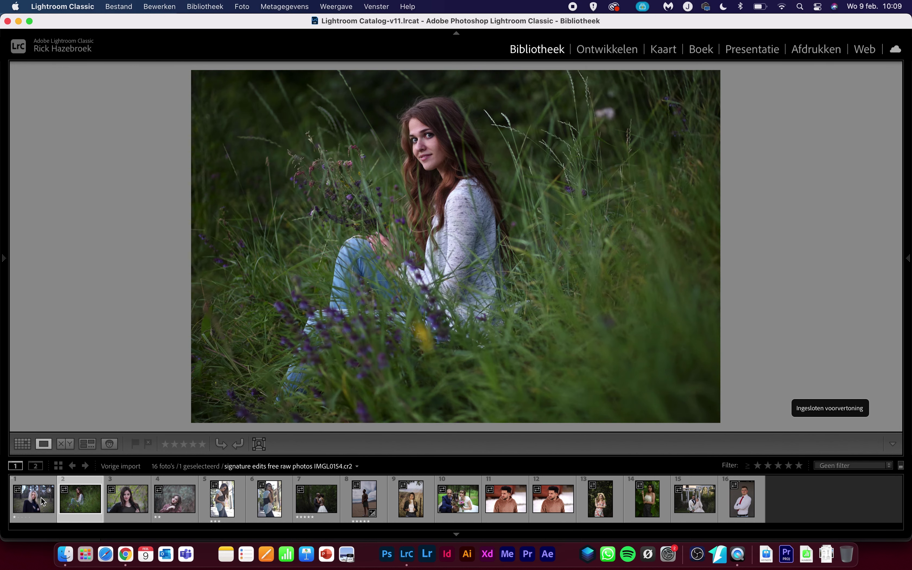
{"action": "key", "text": "Left"}
{"action": "key", "text": "Right"}
{"action": "key", "text": "3"}
{"action": "key", "text": "3"}
{"action": "key", "text": "Right"}
{"action": "key", "text": "Right"}
{"action": "key", "text": "Right"}
{"action": "key", "text": "Right"}
{"action": "key", "text": "Right"}
{"action": "key", "text": "Right"}
Rate photos 9 and 10 two stars and photo 11 five stars
{"action": "key", "text": "Left"}
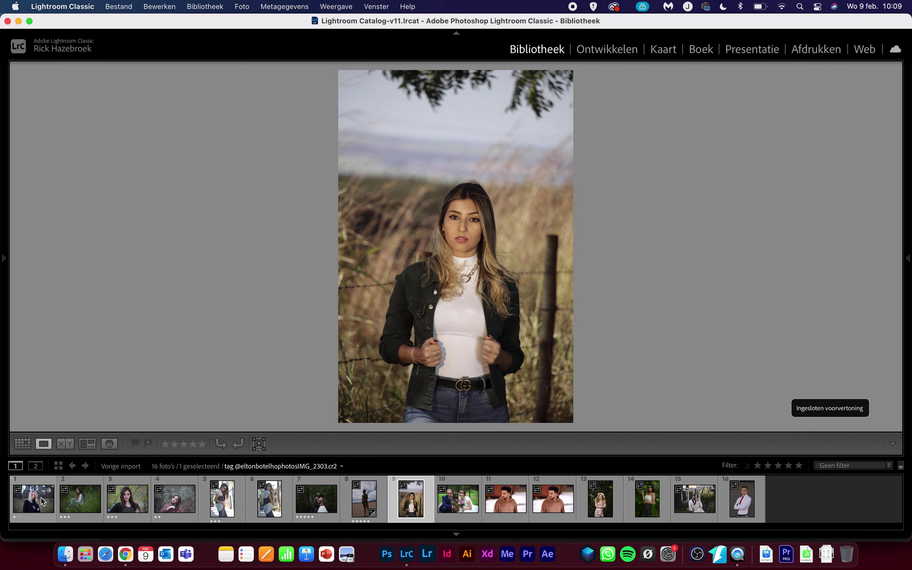
{"action": "key", "text": "2"}
{"action": "key", "text": "Right"}
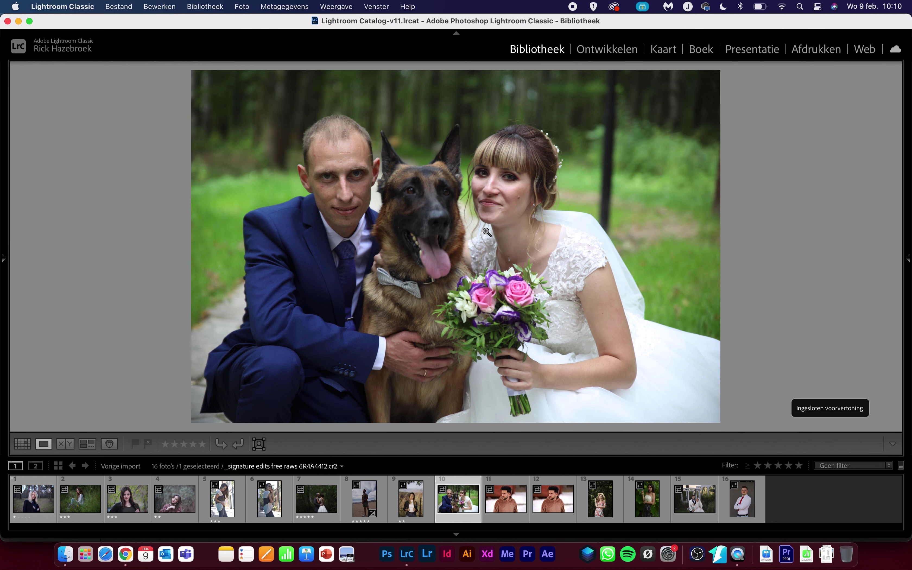
{"action": "key", "text": "2"}
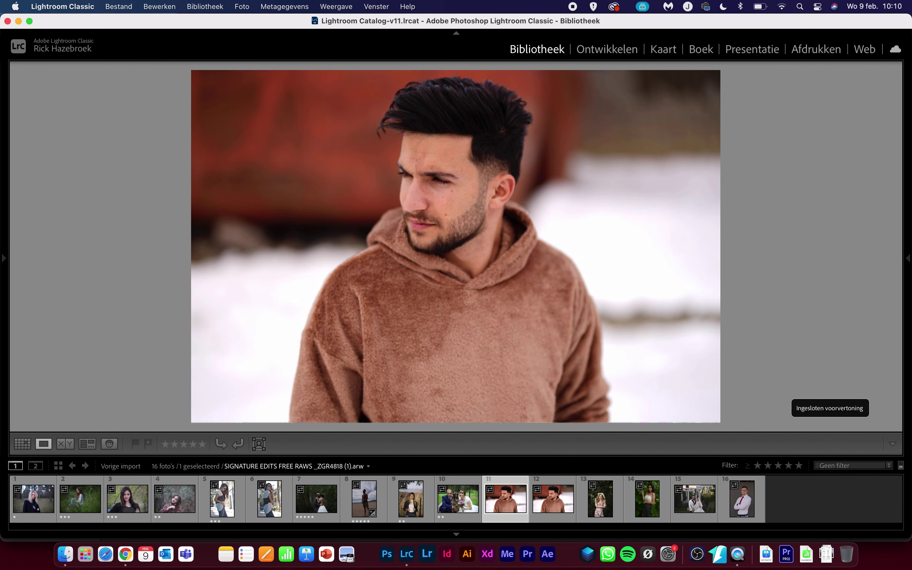
{"action": "key", "text": "5"}
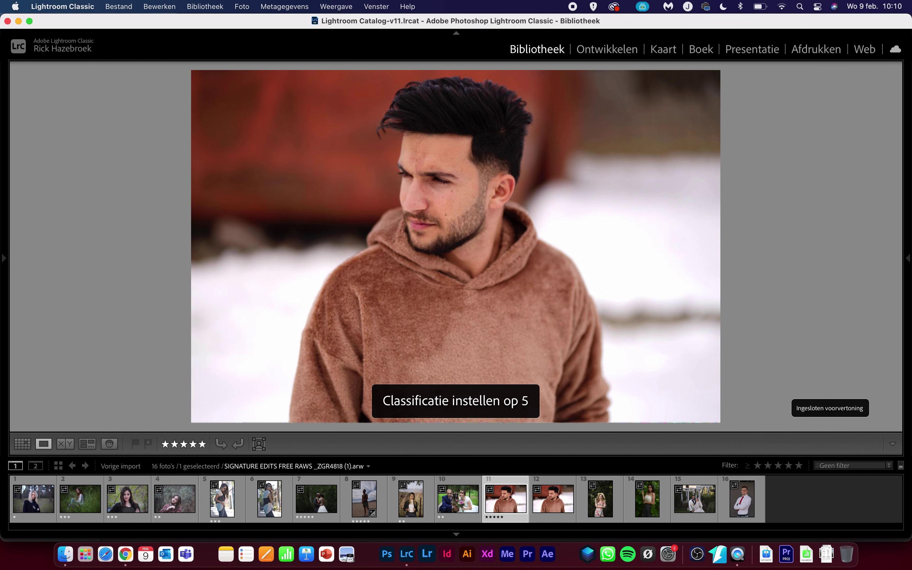
{"action": "key", "text": "Right"}
{"action": "key", "text": "Right"}
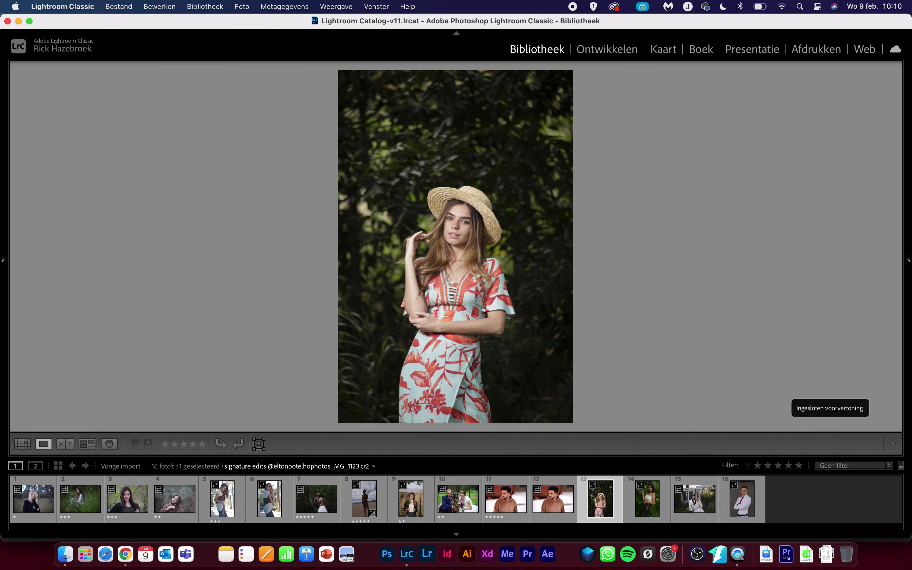
Rate photo 13 four stars and photos 14 and 15 three stars
{"action": "key", "text": "4"}
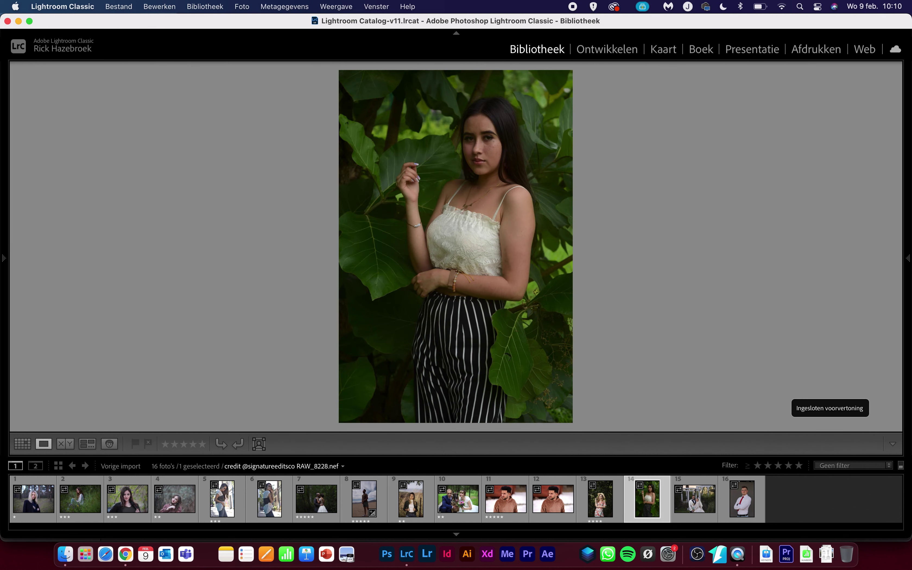
{"action": "key", "text": "3"}
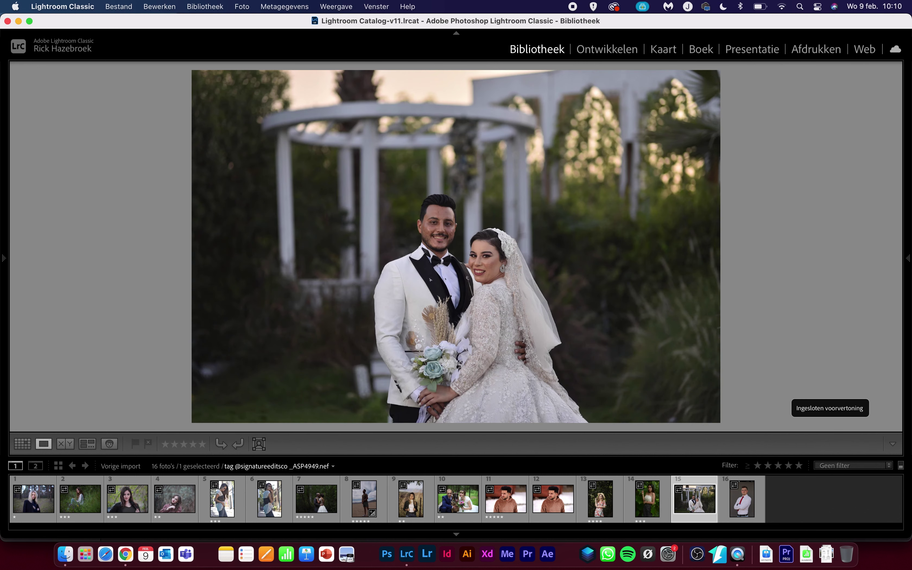
{"action": "key", "text": "3"}
{"action": "key", "text": "3"}
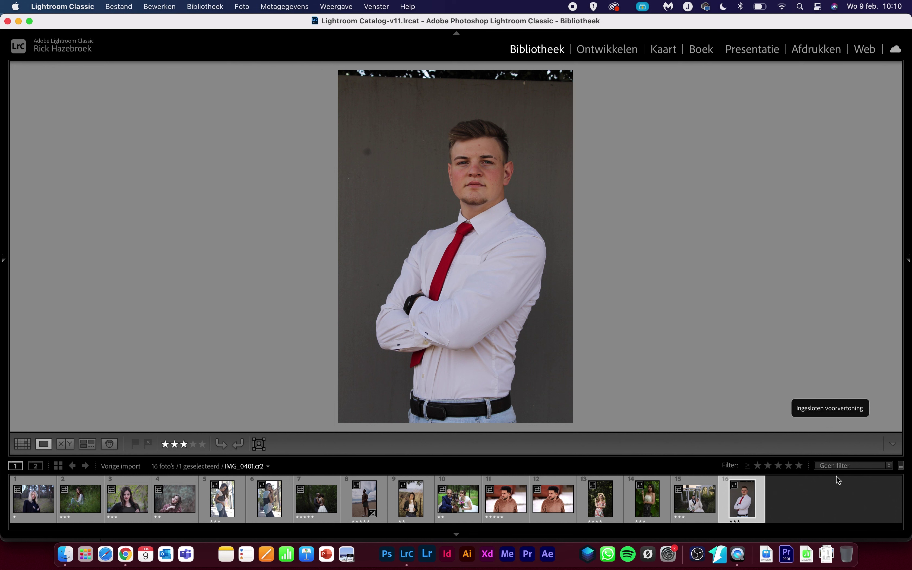
{"action": "left_click", "coordinate": [838, 466]}
Filter the filmstrip to 'Geclassificeerd' rated photos and toggle the filter off and on to compare
{"action": "left_click", "coordinate": [838, 467]}
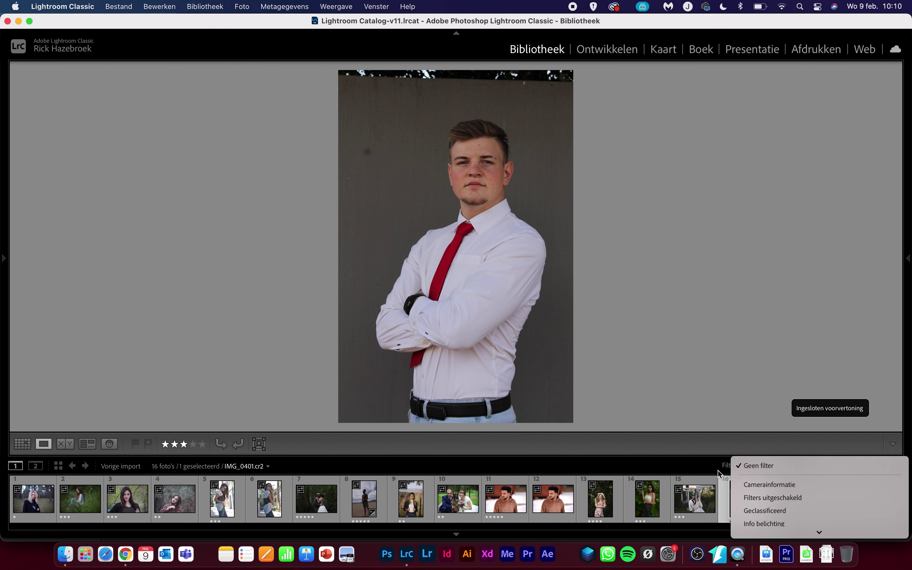
{"action": "left_click", "coordinate": [848, 465]}
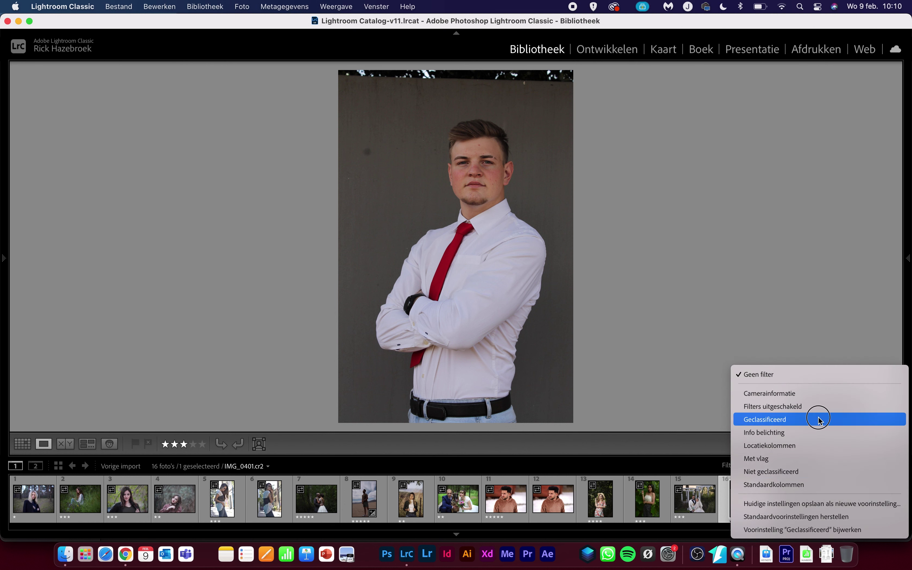
{"action": "left_click", "coordinate": [818, 418]}
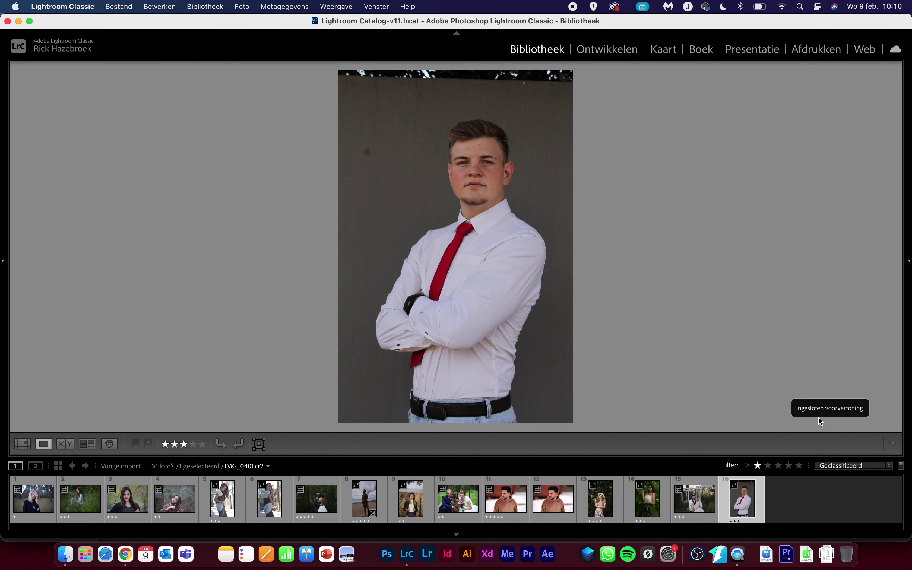
{"action": "left_click", "coordinate": [901, 465]}
{"action": "left_click", "coordinate": [901, 465]}
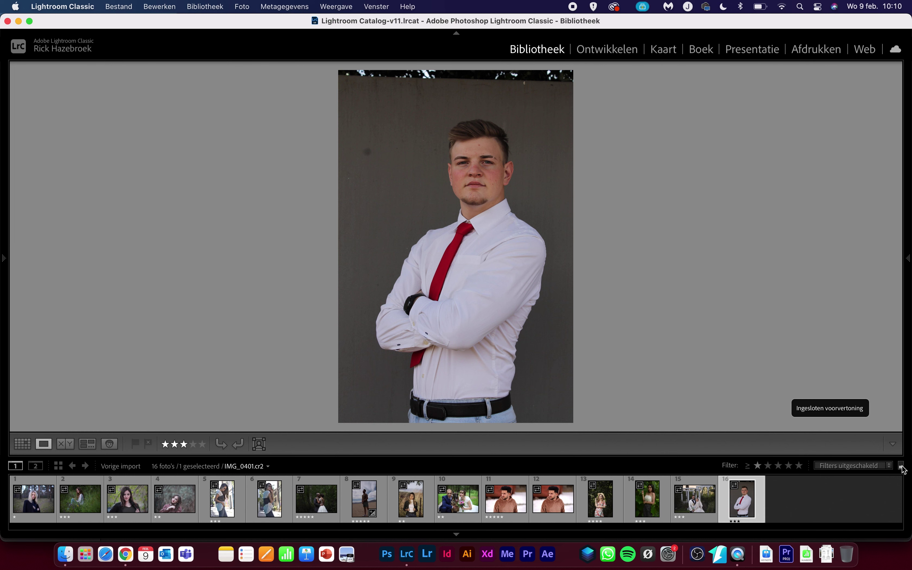
Set the rating filter to 'gelijk aan' and try exactly one, two and three stars
{"action": "left_click", "coordinate": [750, 469]}
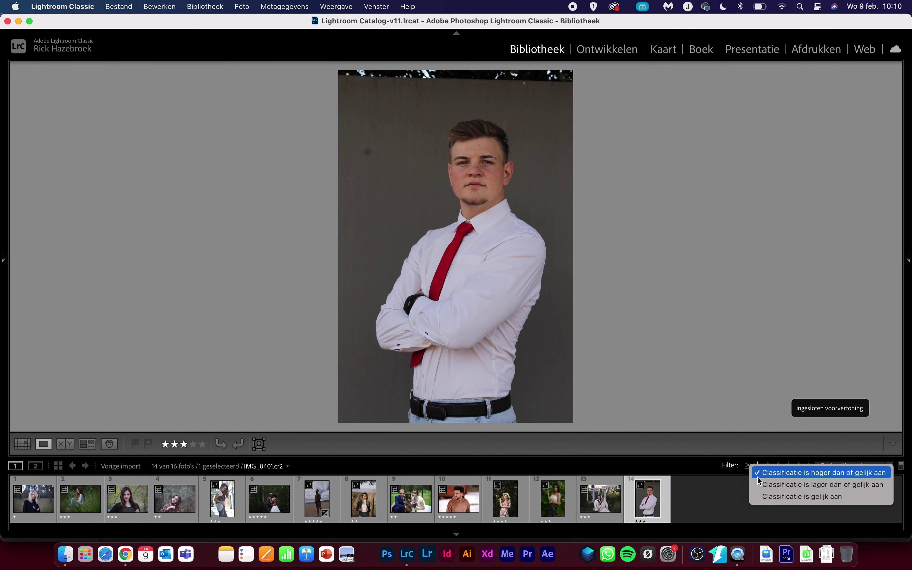
{"action": "left_click", "coordinate": [773, 496]}
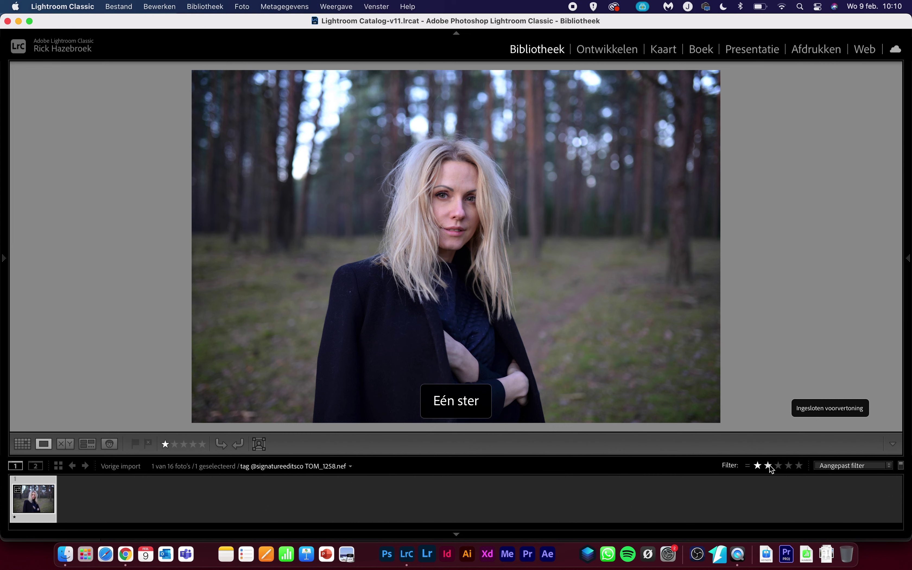
{"action": "left_click", "coordinate": [769, 467]}
{"action": "left_click", "coordinate": [778, 466]}
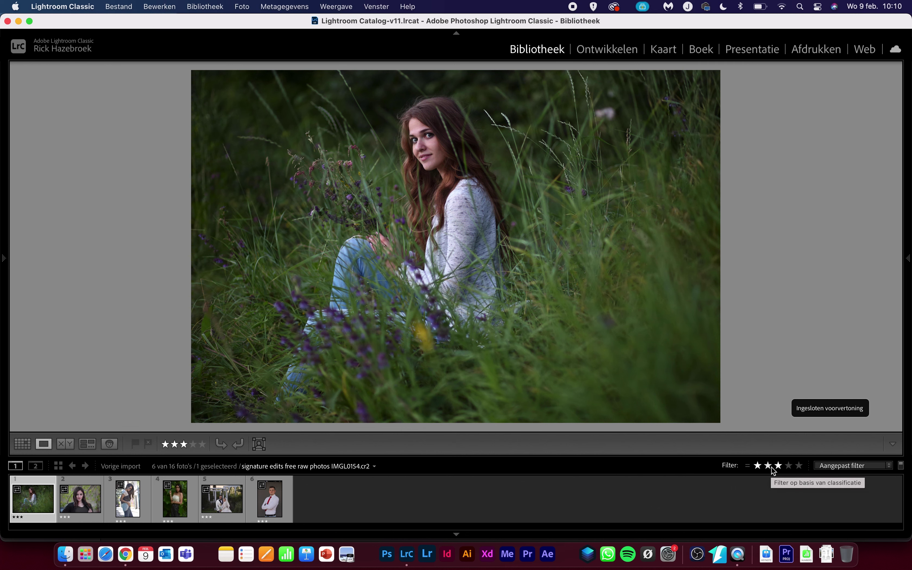
{"action": "left_click", "coordinate": [769, 466]}
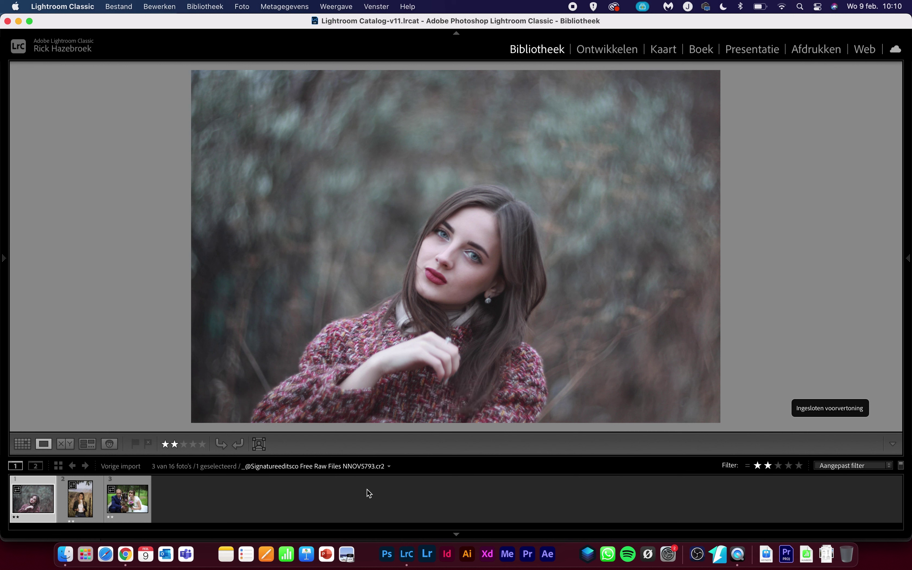
Re-rate the dog wedding photo three stars, then filter to three stars or higher
{"action": "left_click", "coordinate": [88, 501]}
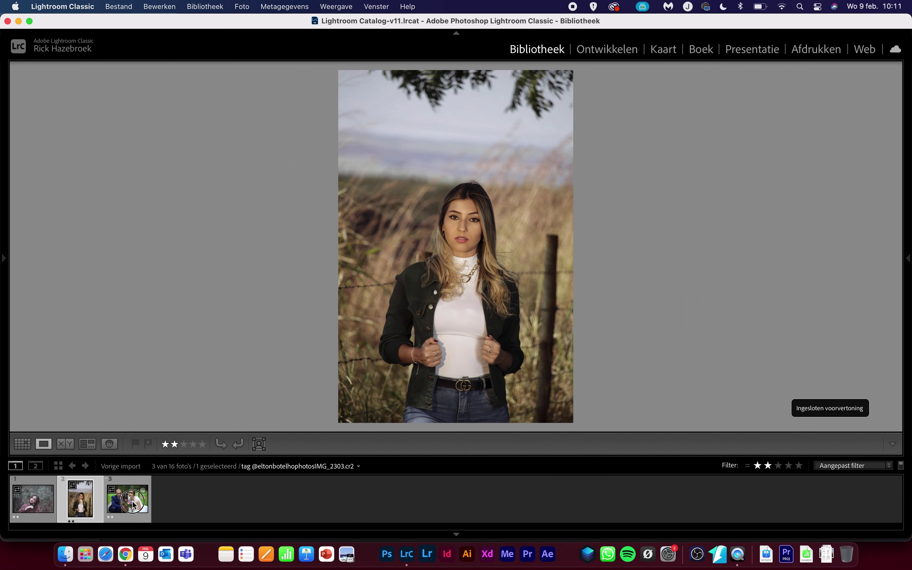
{"action": "left_click", "coordinate": [134, 505]}
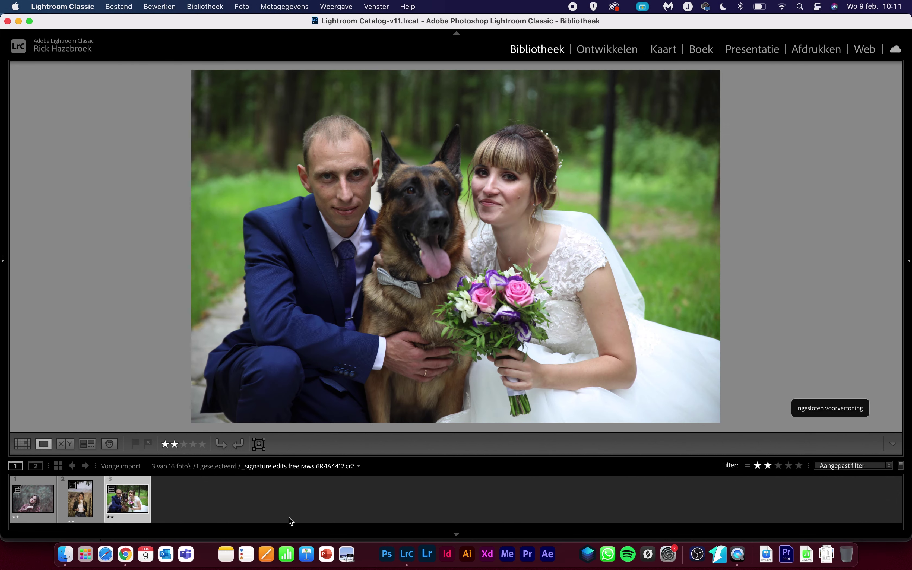
{"action": "key", "text": "3"}
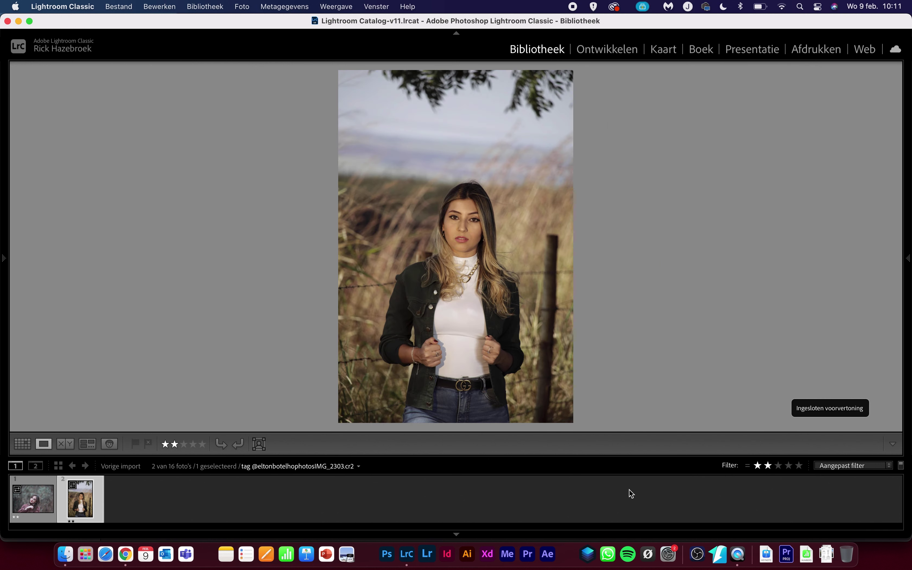
{"action": "left_click", "coordinate": [758, 466]}
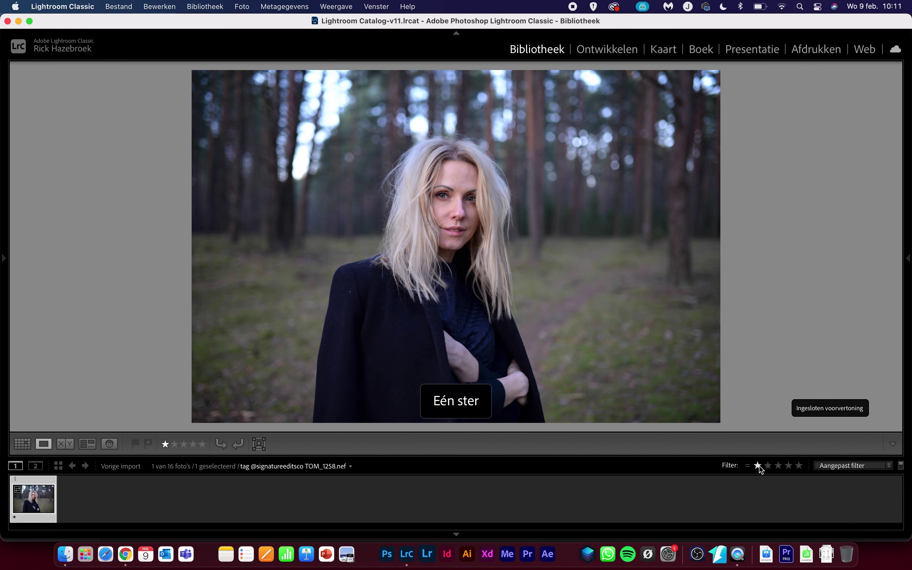
{"action": "left_click", "coordinate": [780, 466]}
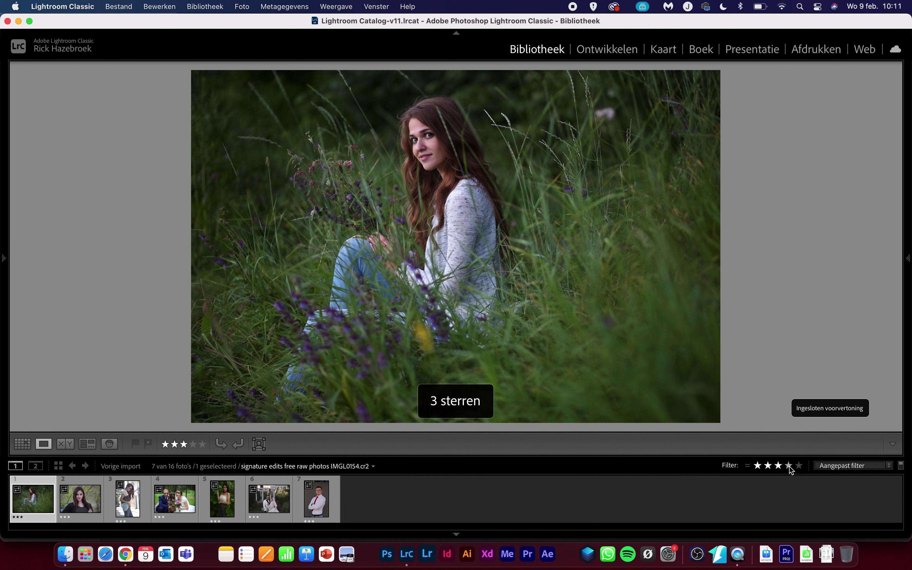
{"action": "left_click", "coordinate": [747, 466]}
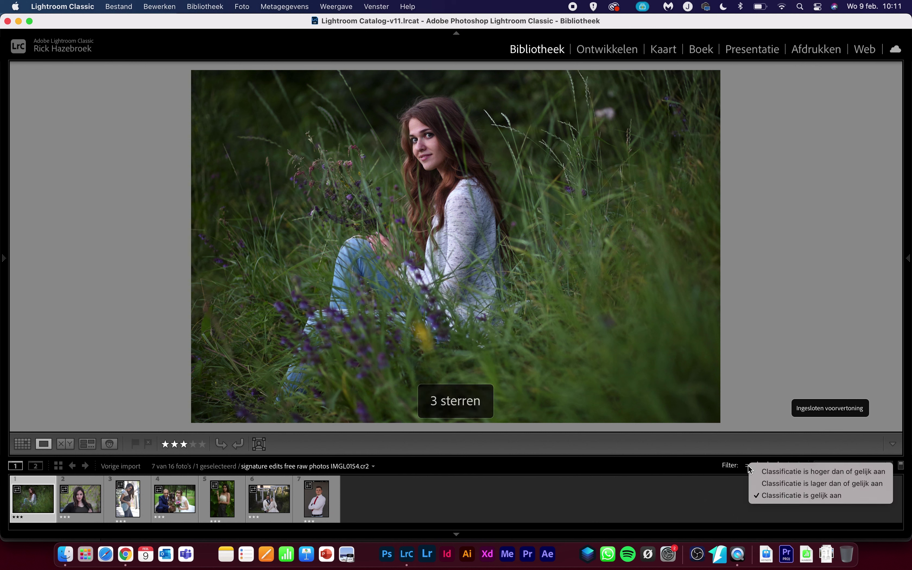
{"action": "left_click", "coordinate": [781, 475]}
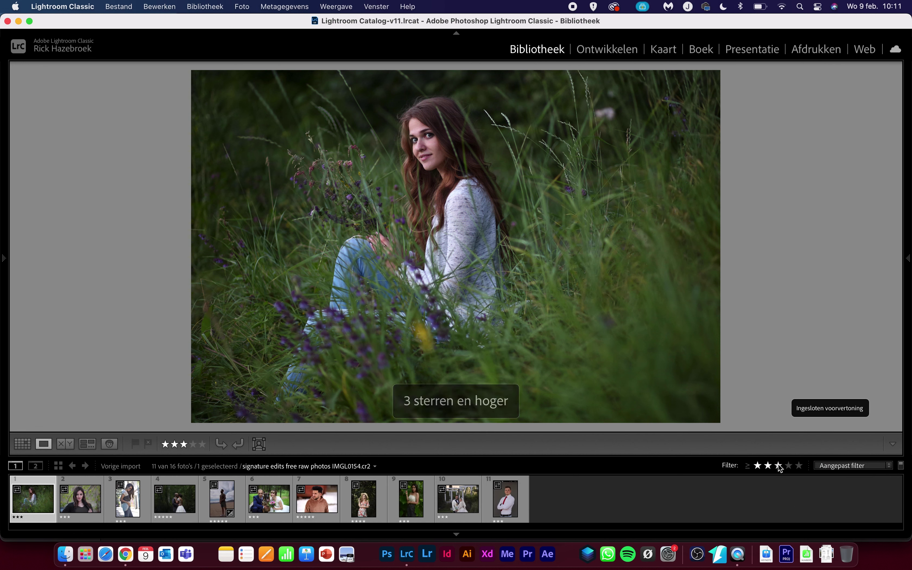